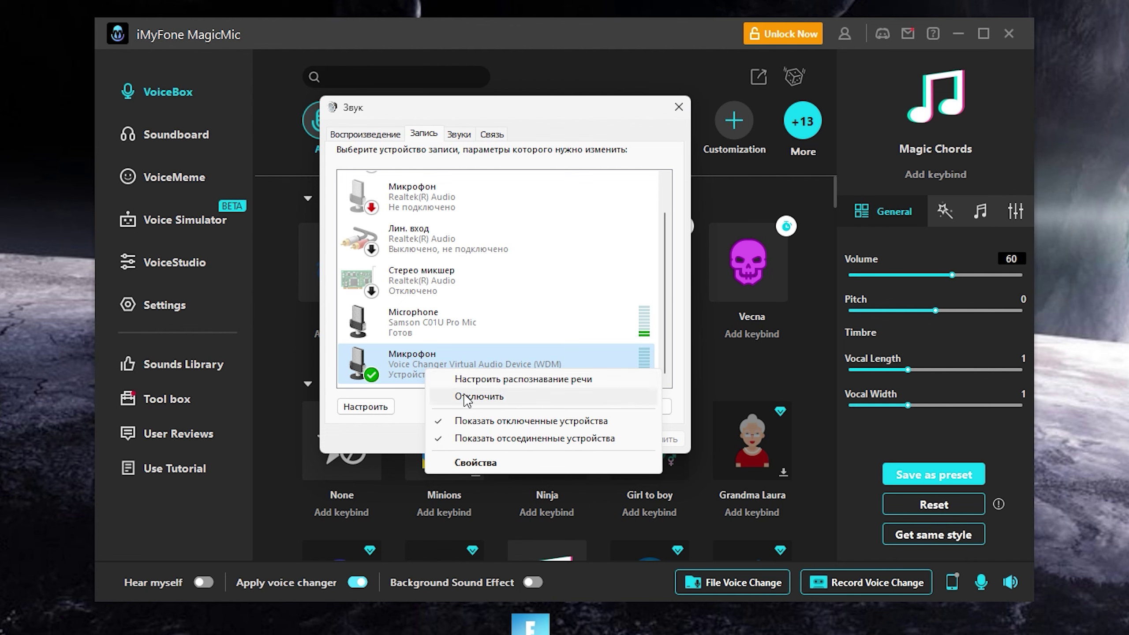
- Inspect the Voice Changer Virtual Audio Device (WDM) among the system's recording and playback devices
left_click(418, 382)
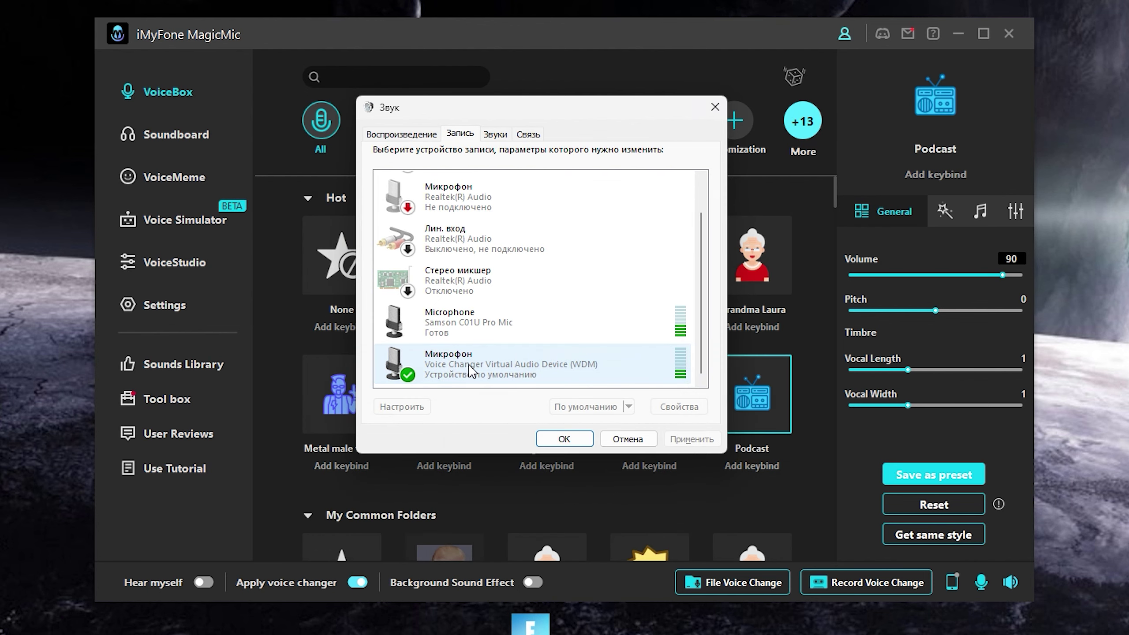
left_click(462, 381)
left_click(402, 134)
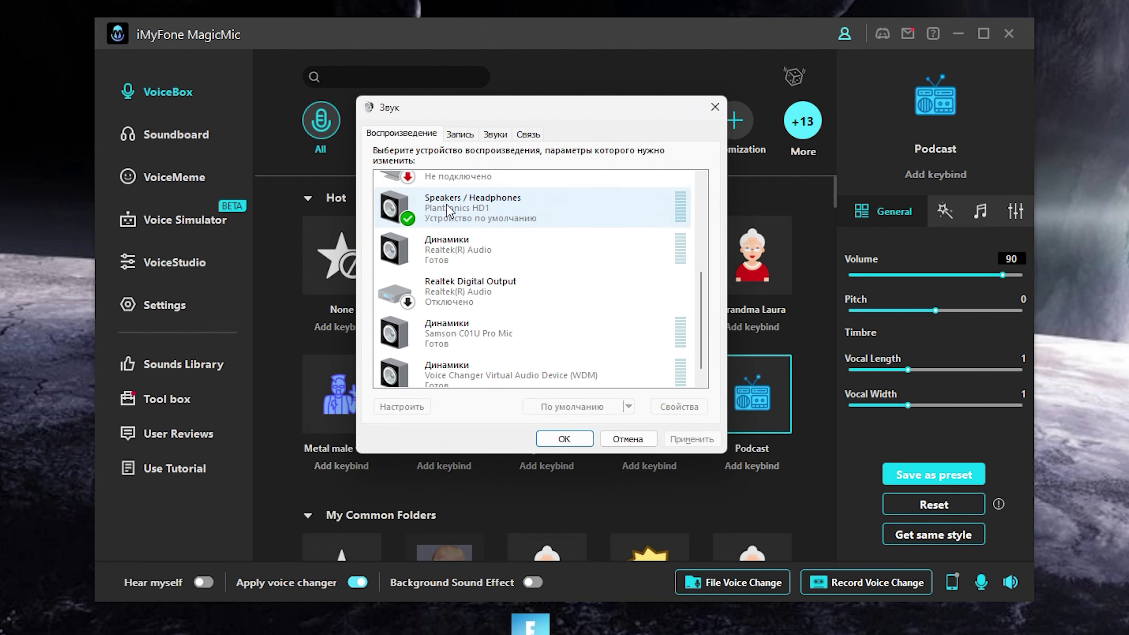
left_click(455, 374)
right_click(462, 361)
left_click(508, 403)
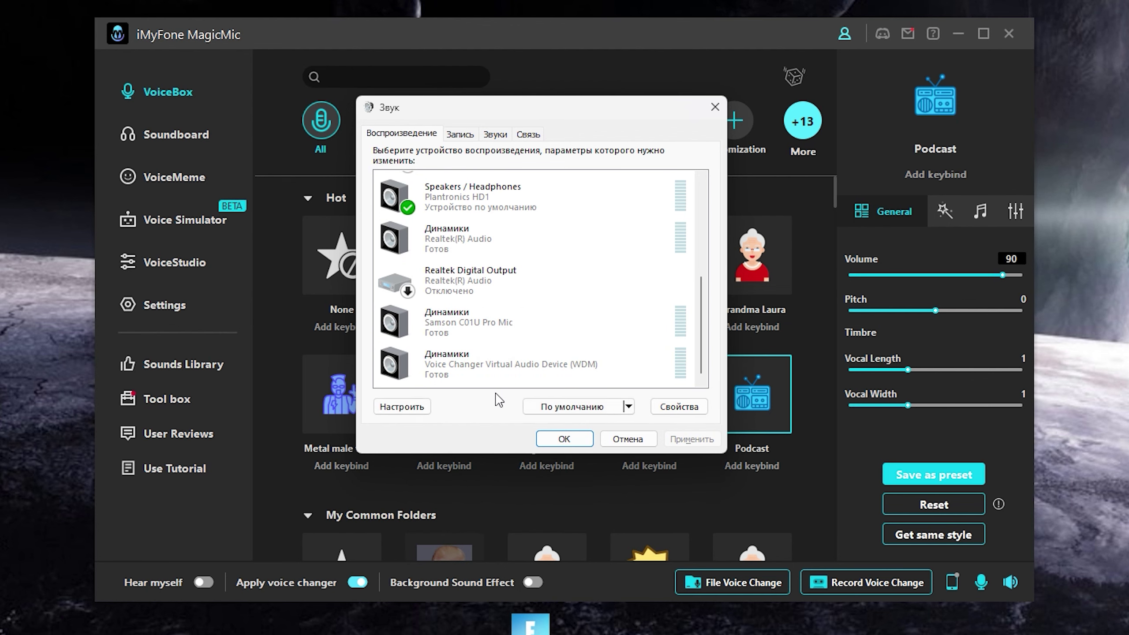
left_click(571, 373)
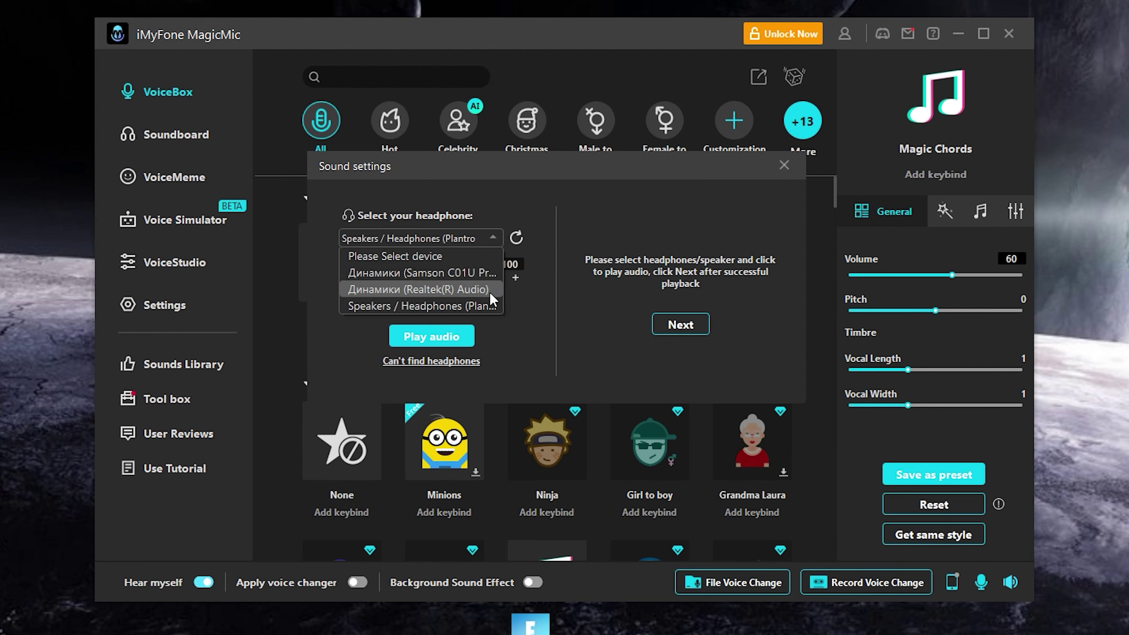
- Complete the sound setup with Speakers / Headphones (Plantronics) as the headphone and Microphone (Samson C01U Pro) as the microphone, leaving noise reduction off
left_click(466, 308)
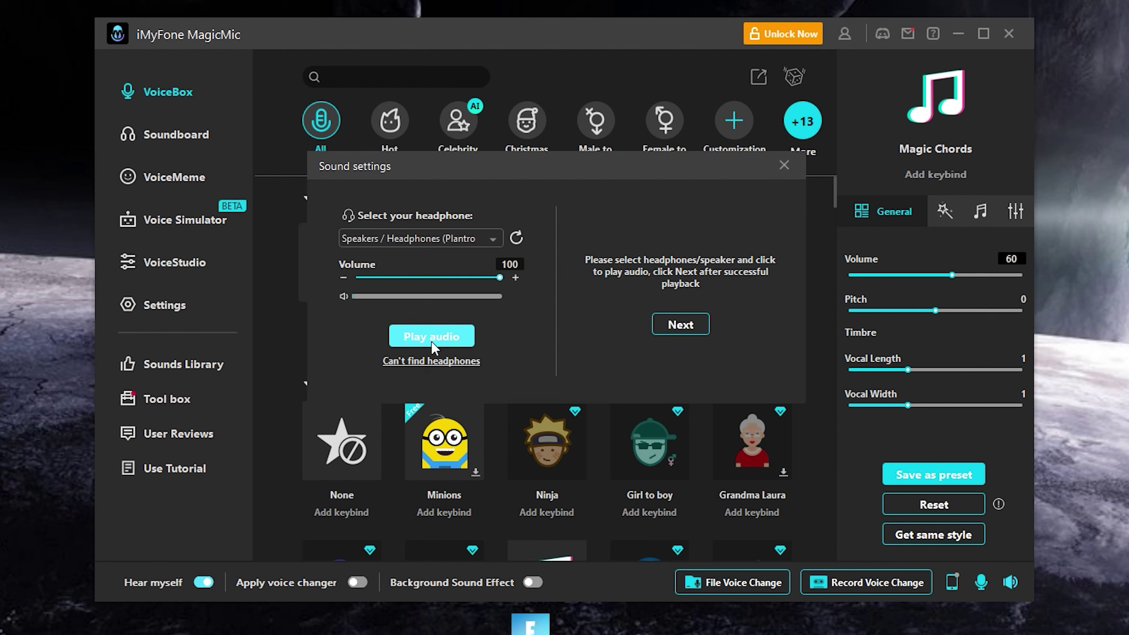
left_click(674, 329)
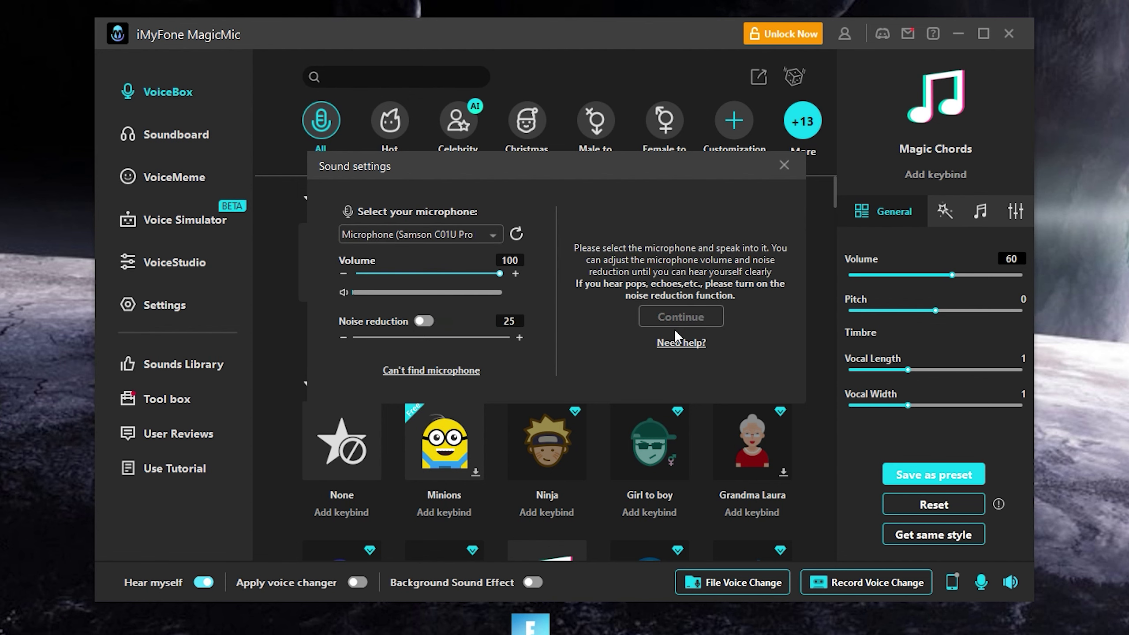
left_click(424, 321)
left_click(424, 321)
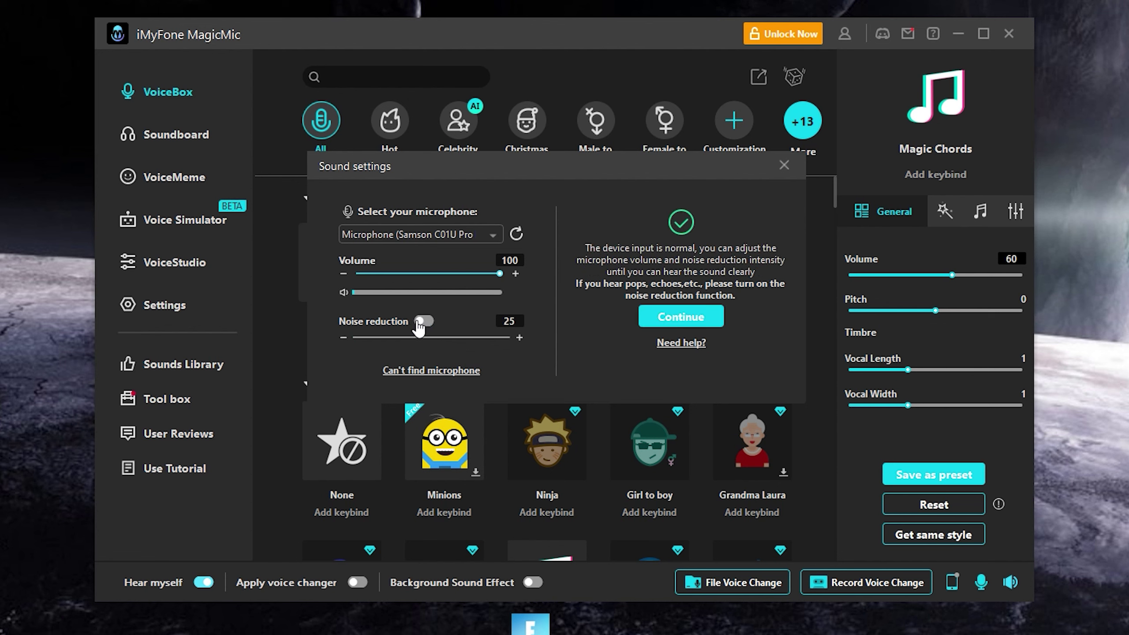
left_click(681, 317)
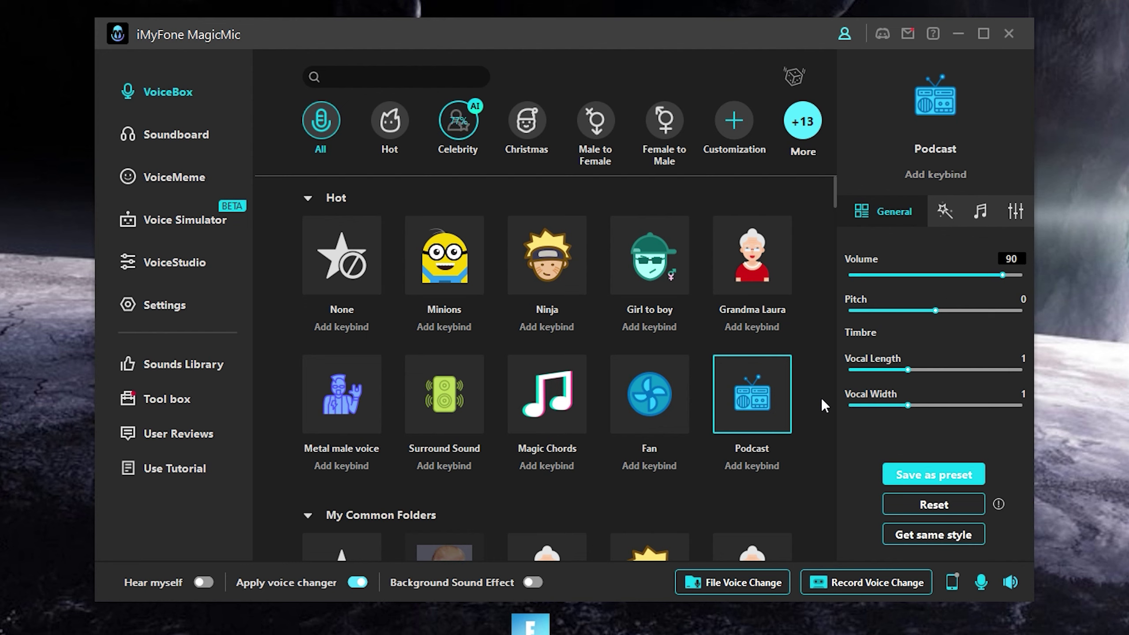
- Try the Hear myself option by switching it on and off again
left_click(204, 582)
left_click(204, 583)
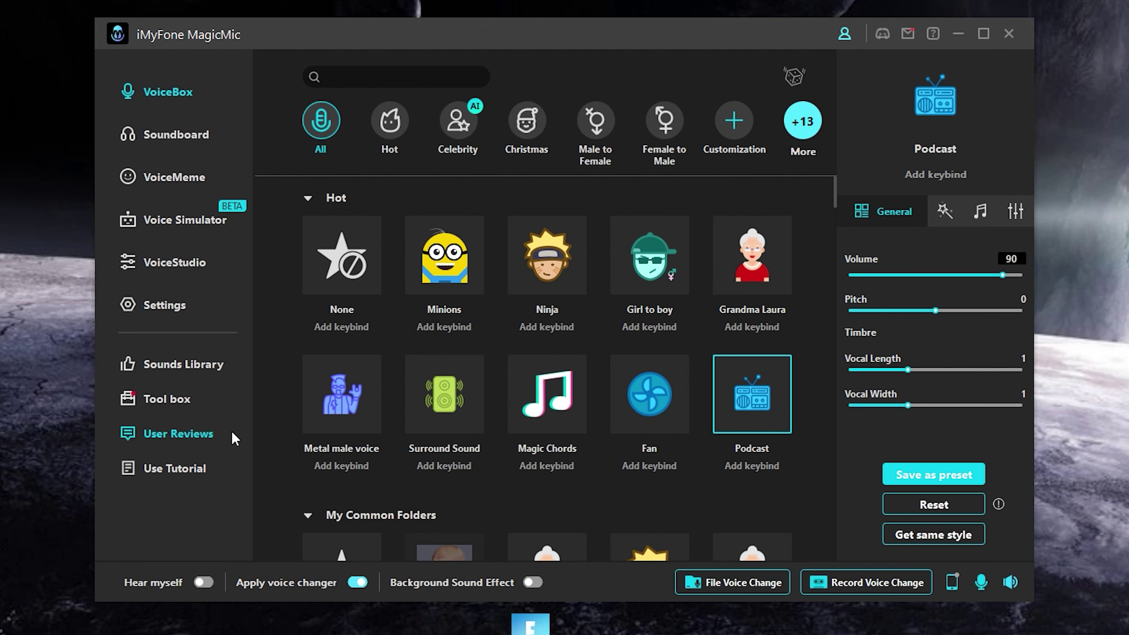
- In the device detection settings, choose Microphone (Samson C01U Pro) and Speakers / Headphones (Plantronics), keeping noise reduction off
left_click(166, 307)
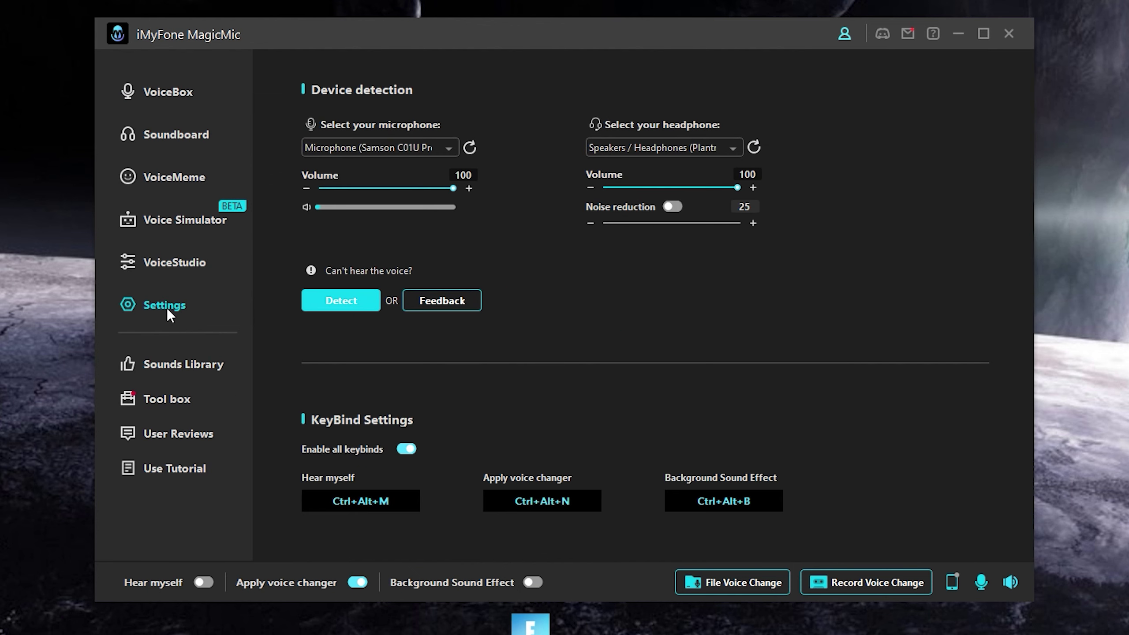
left_click(448, 149)
left_click(406, 181)
left_click(422, 148)
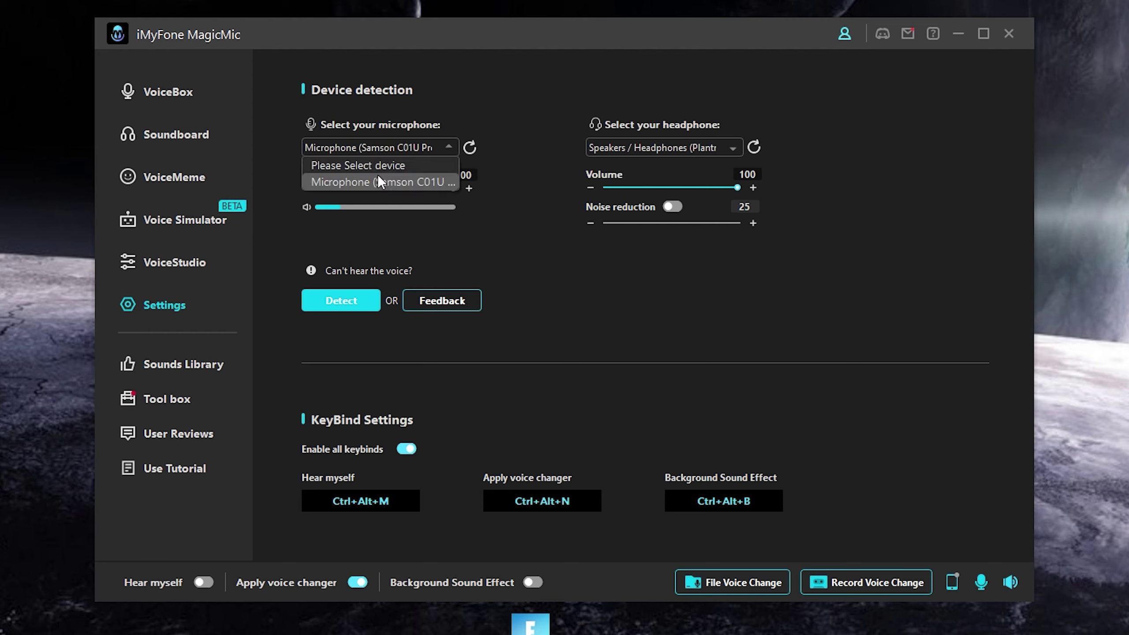
left_click(377, 174)
left_click(733, 147)
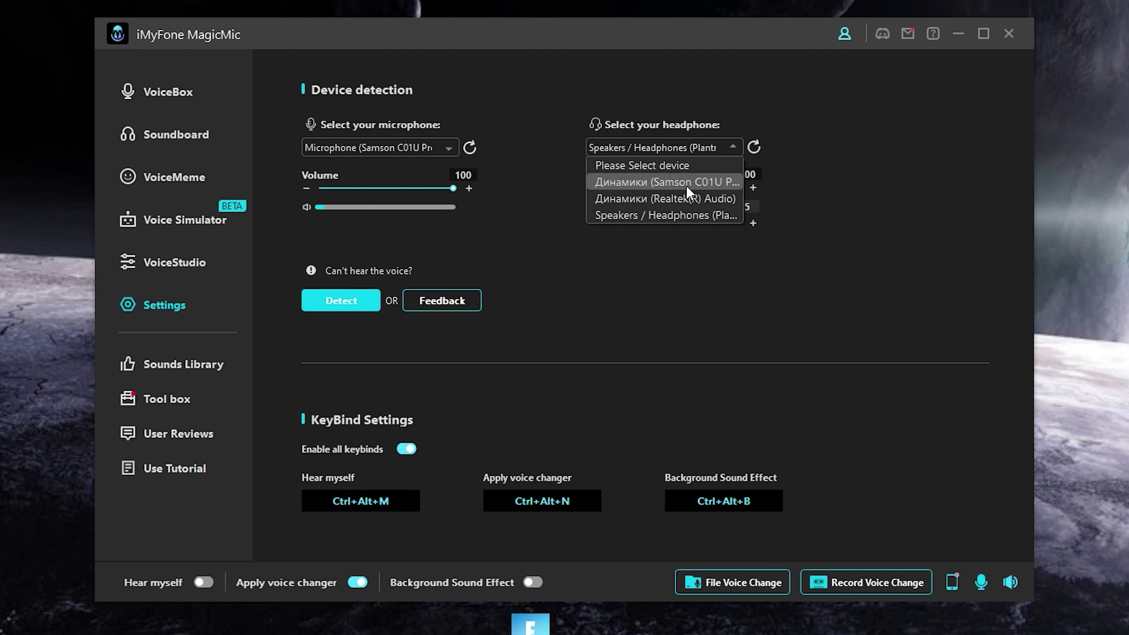
left_click(650, 217)
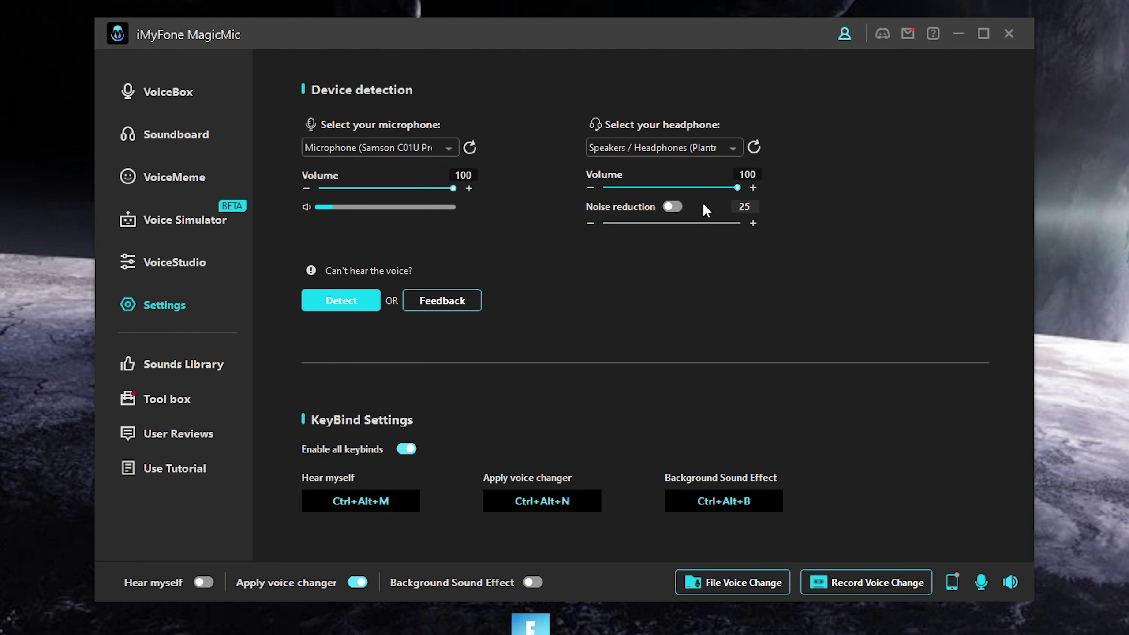
left_click(673, 207)
left_click(673, 207)
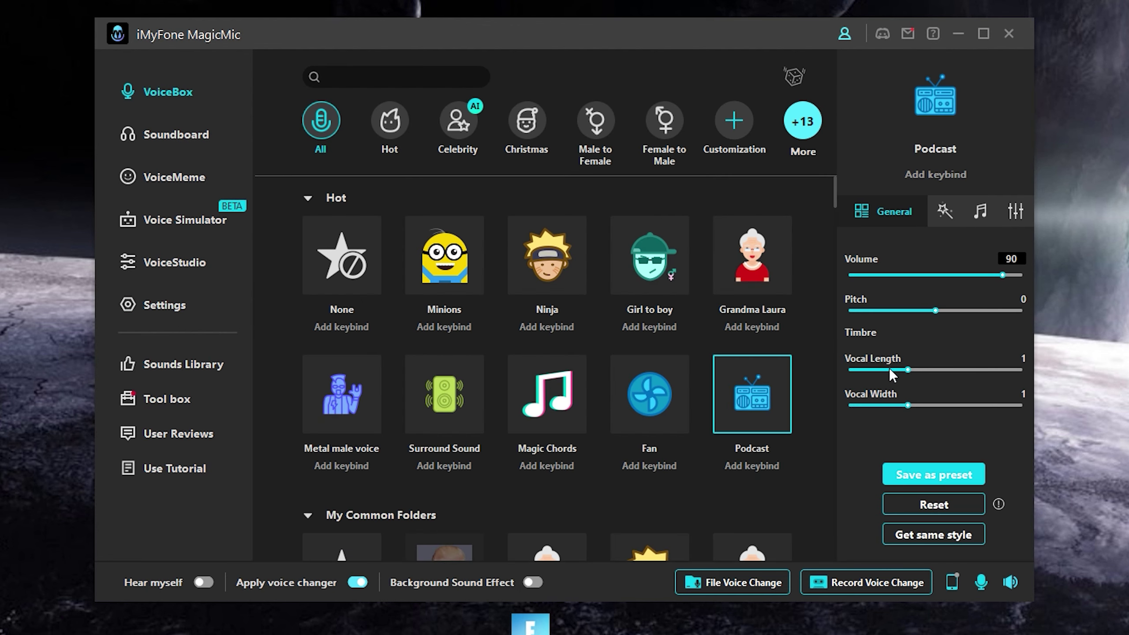
- Look at the Podcast voice's equalizer and return to its general parameters
left_click(1015, 211)
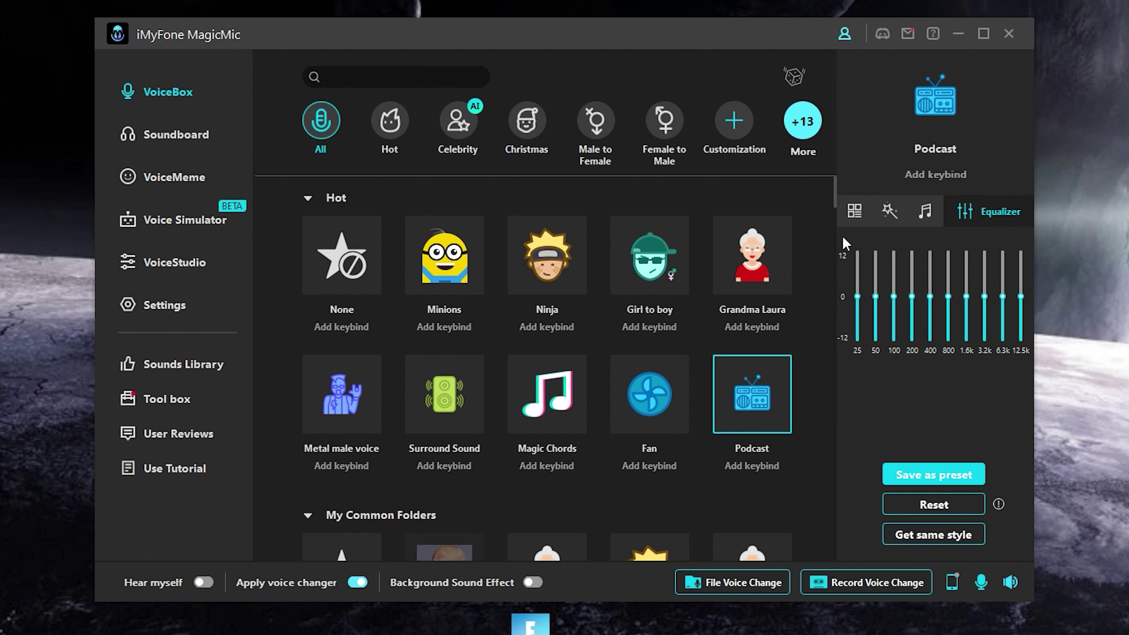
left_click(852, 218)
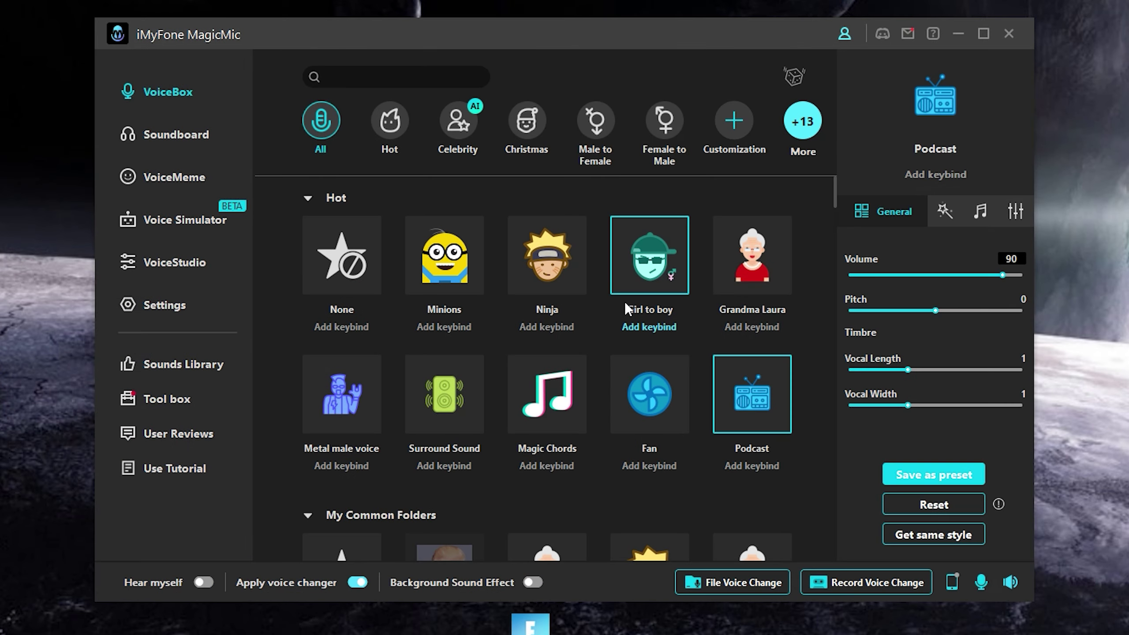
- Record short test clips with the Minions voice and the Grandma Laura voice
left_click(444, 276)
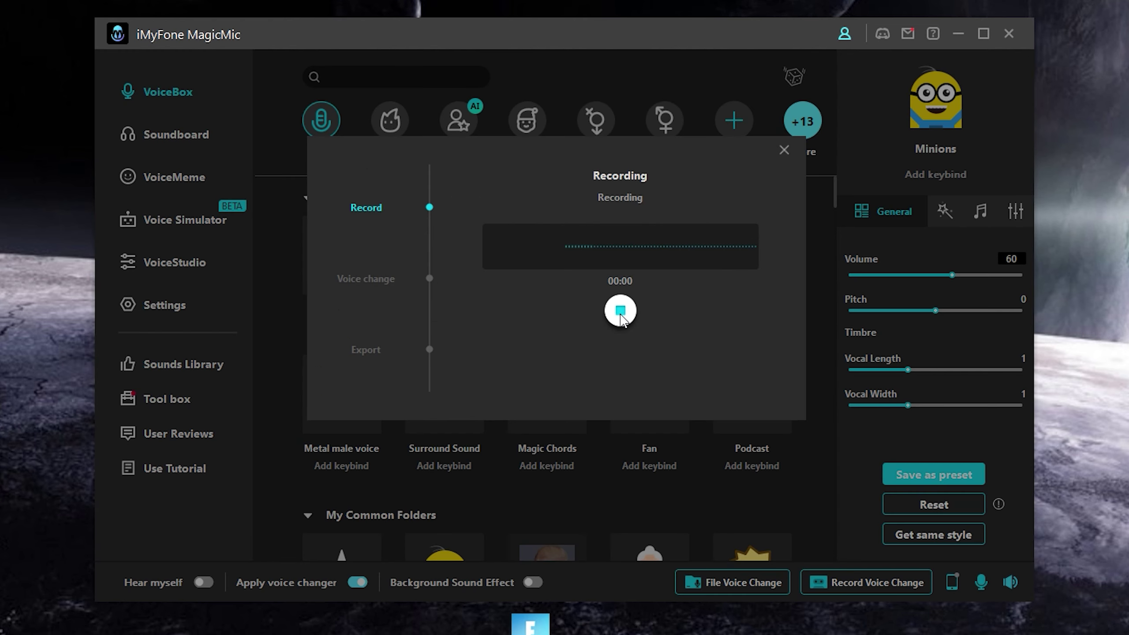
left_click(618, 308)
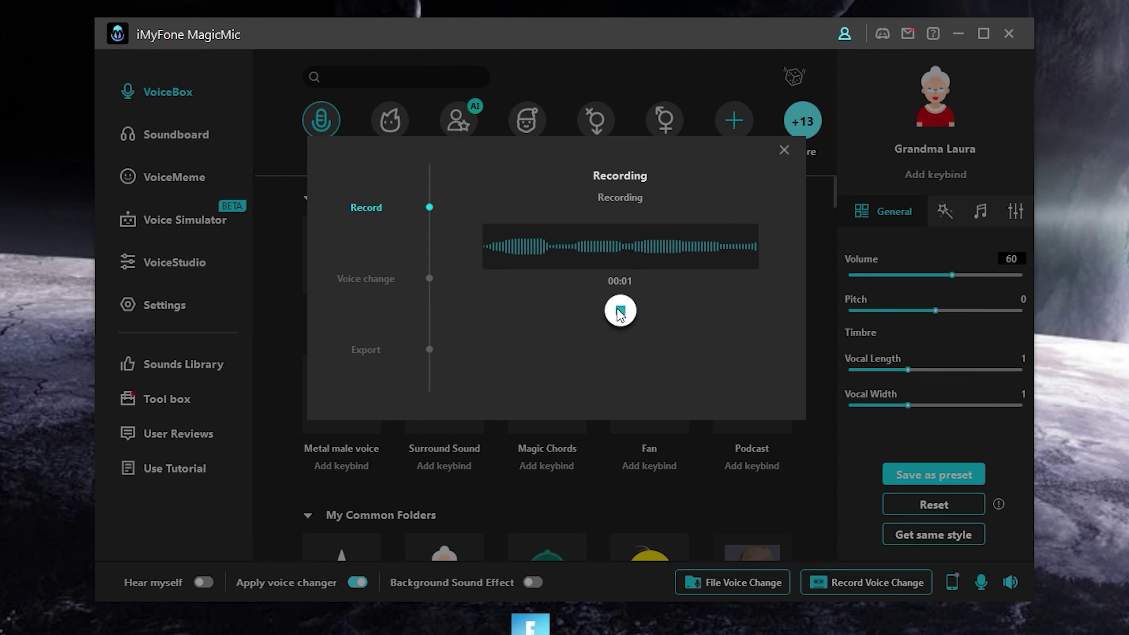
left_click(620, 311)
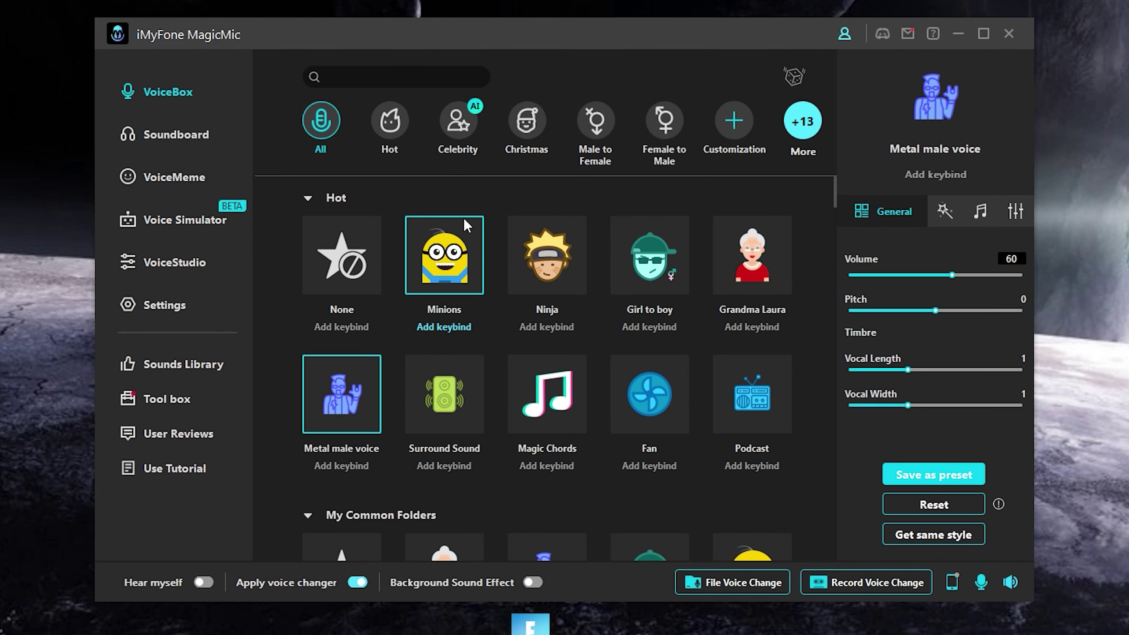
- Search the voices for "biden" and download the Joe Biden AI voice
left_click(351, 82)
type("biden")
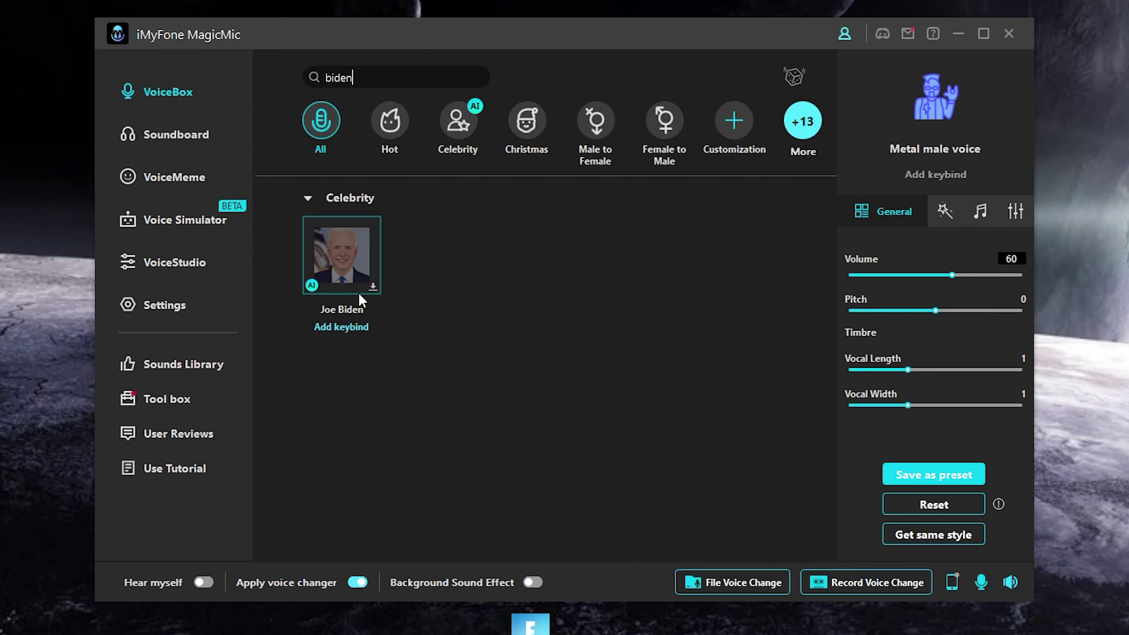
left_click(372, 287)
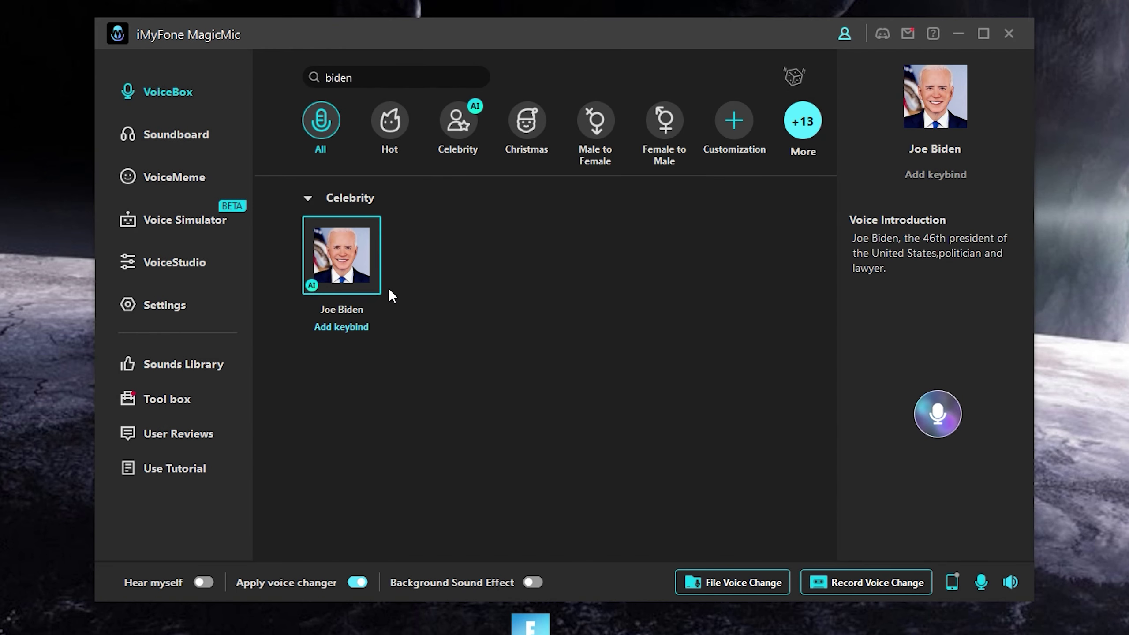
- Browse the voices in the Hot, Celebrity, Male to Female and Female to Male categories
left_click(400, 133)
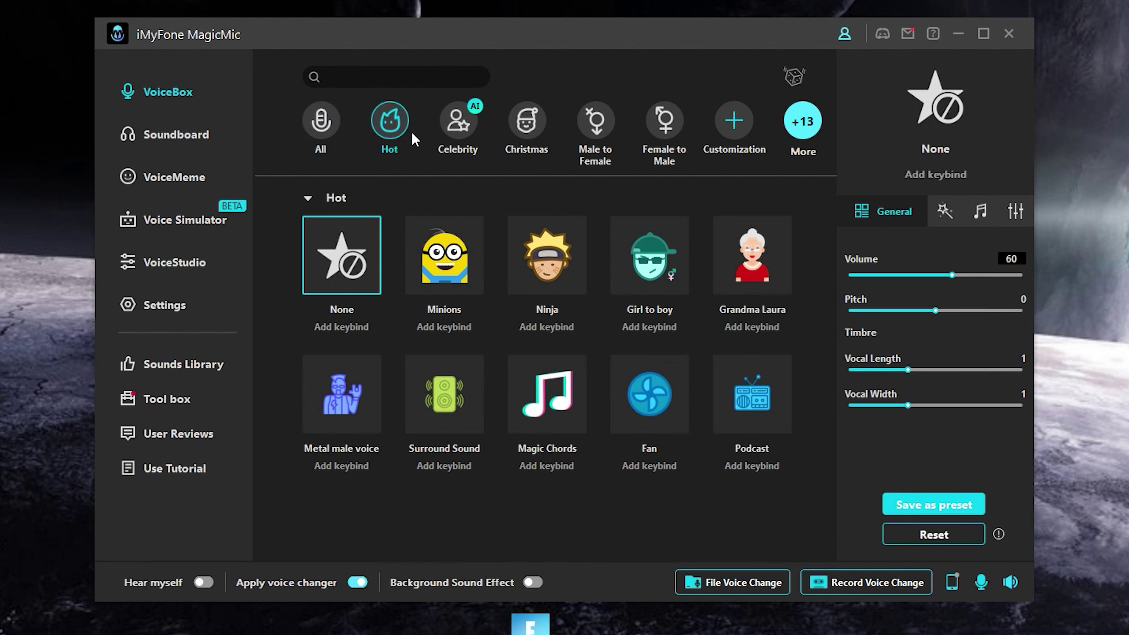
left_click(491, 140)
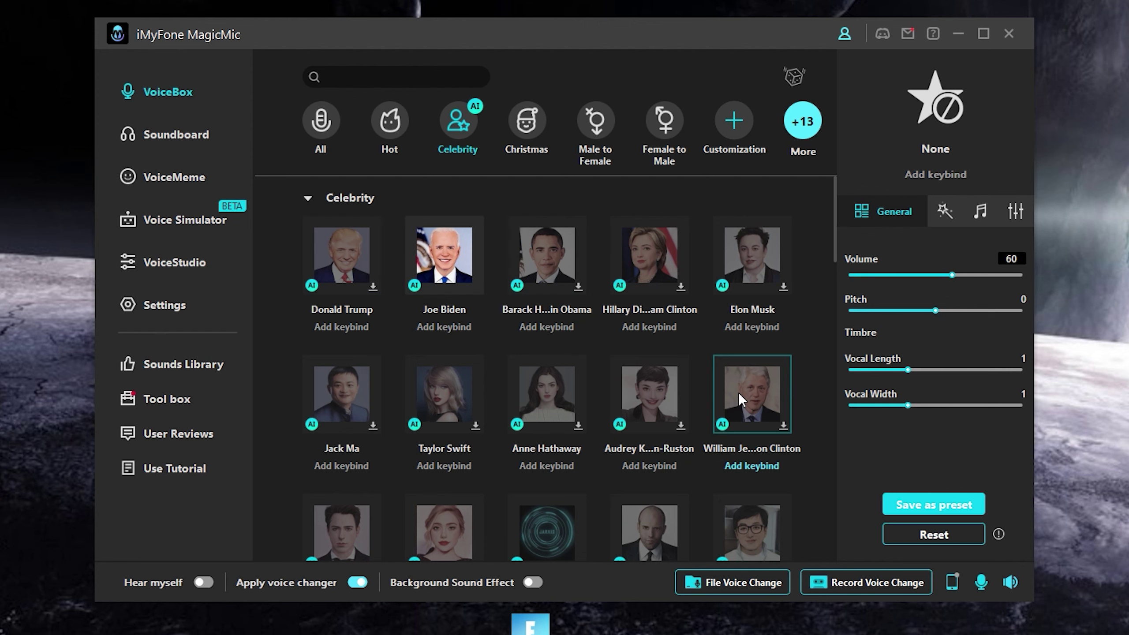
scroll(836, 295, "down", 3)
scroll(831, 380, "down", 6)
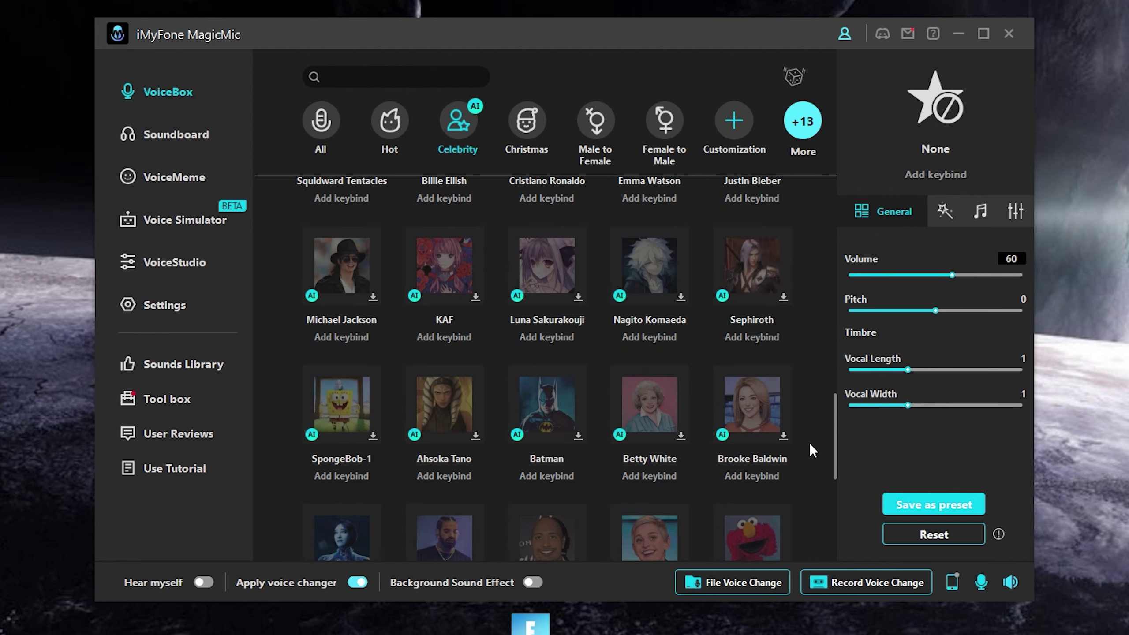
scroll(795, 443, "up", 4)
scroll(795, 462, "up", 3)
scroll(794, 479, "down", 3)
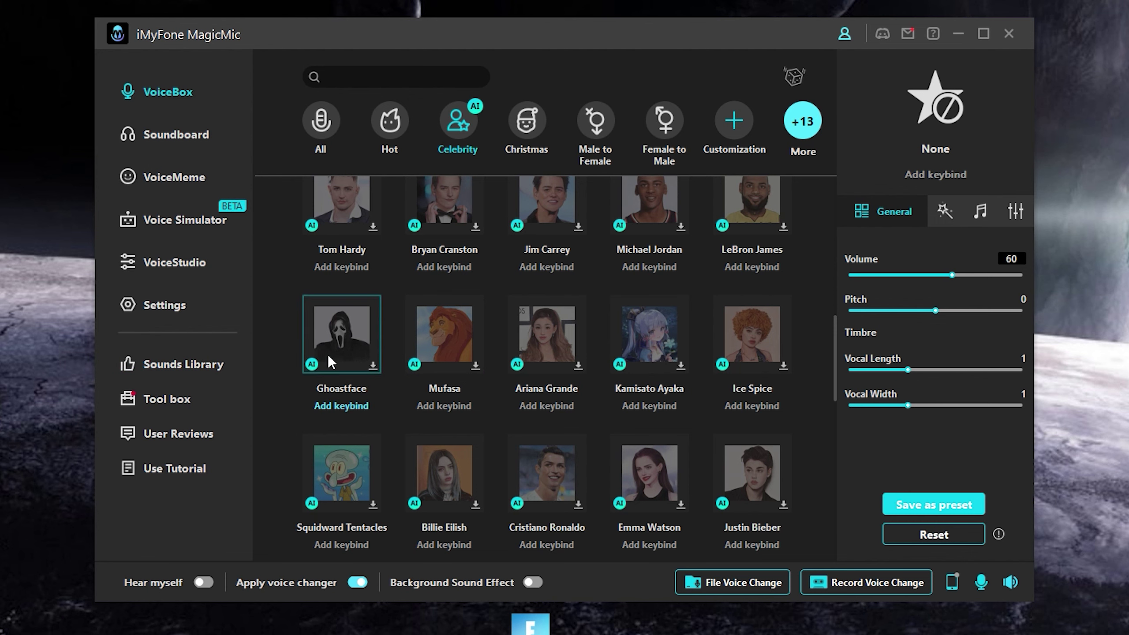
left_click(599, 125)
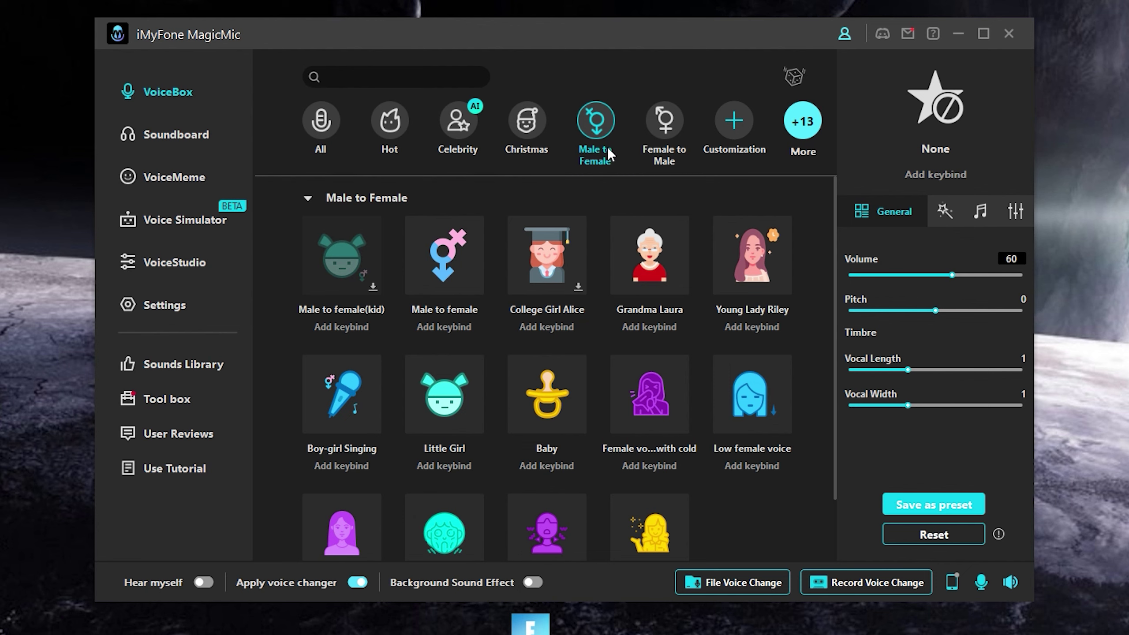
left_click(660, 135)
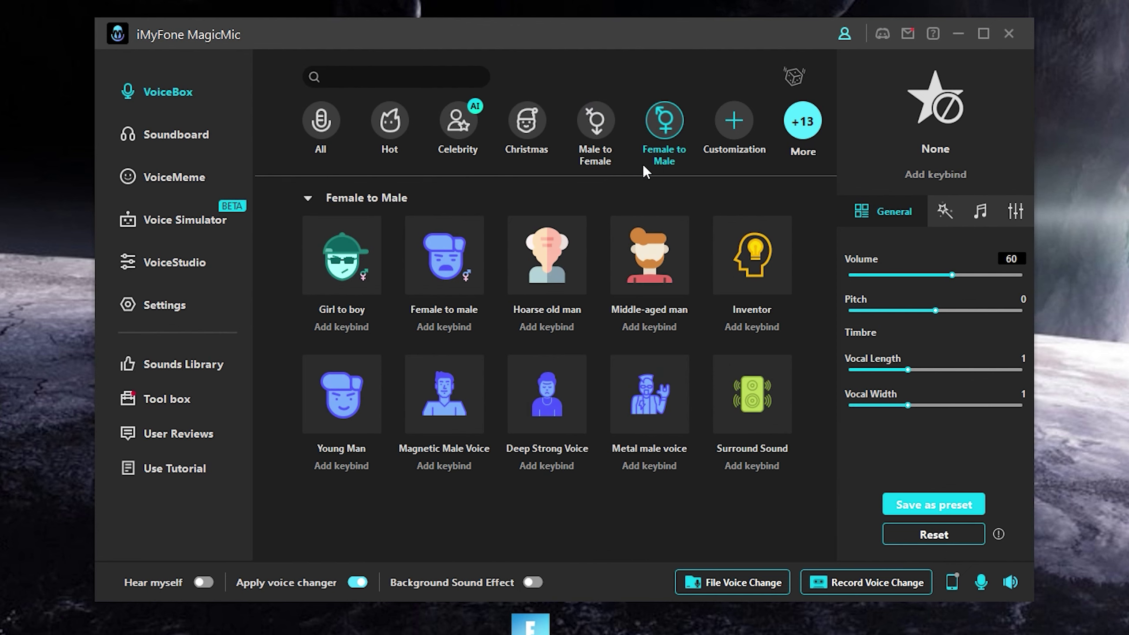
- Record a short test clip with the Female voice with cold from the Male to Female category, closing it without exporting
left_click(611, 160)
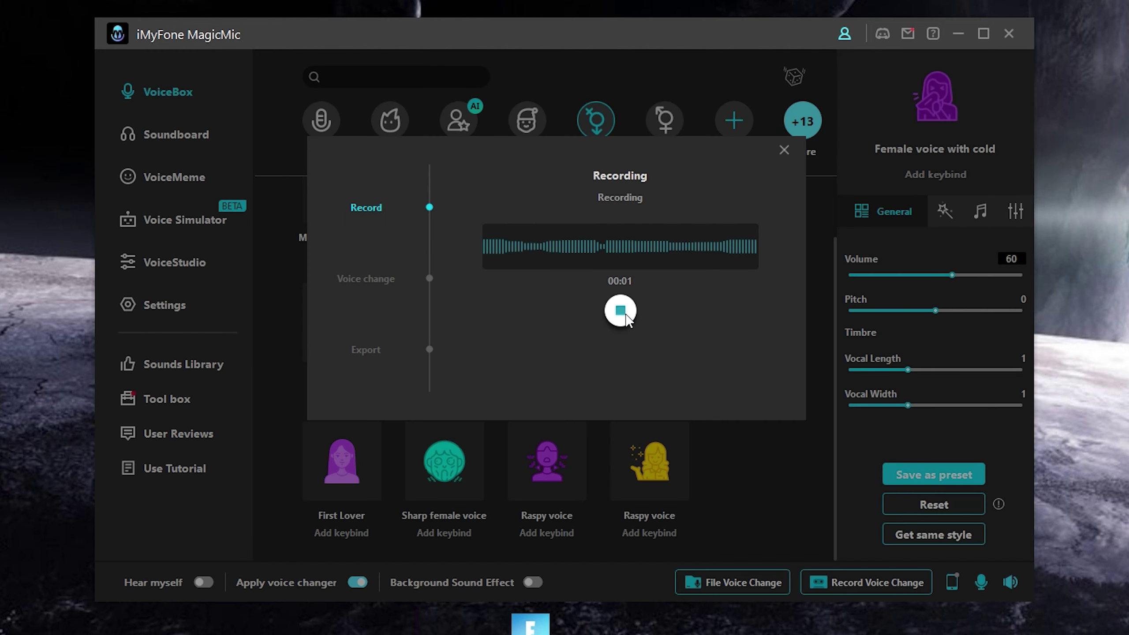
left_click(622, 312)
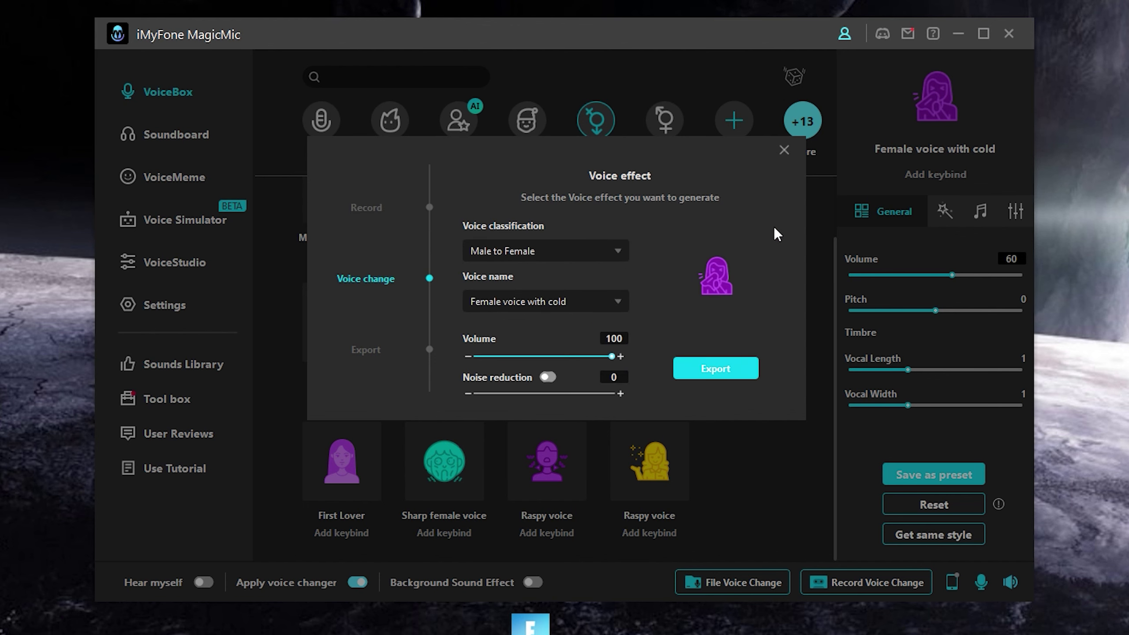
left_click(783, 150)
- Find the Robot category in the full category list and record a short test clip with the Mini Robot voice
left_click(734, 120)
left_click(809, 124)
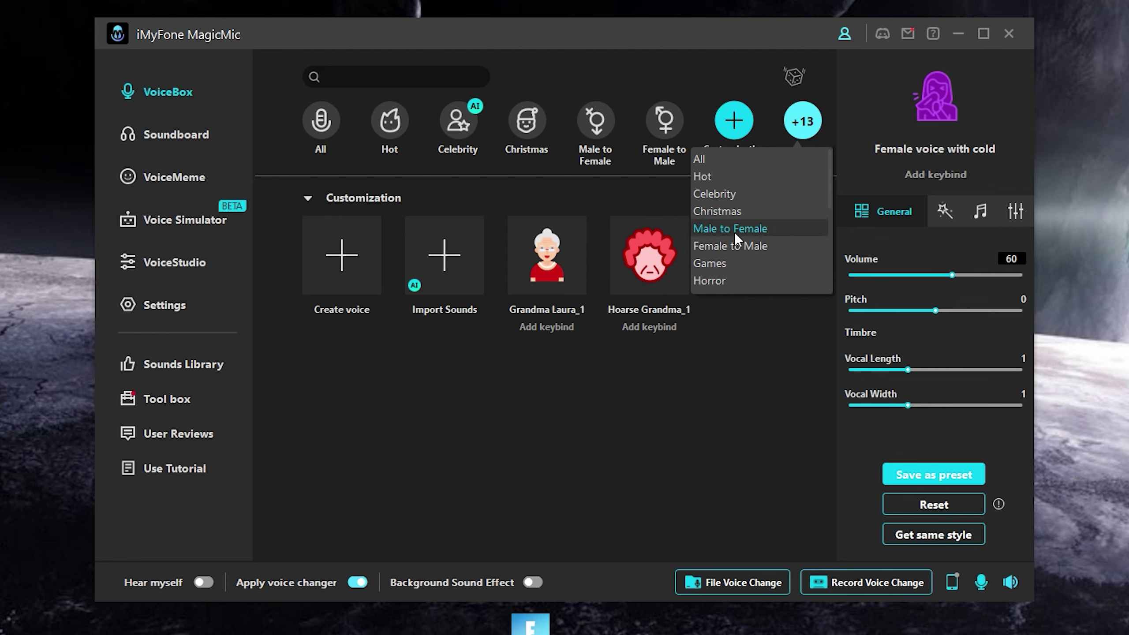
scroll(733, 231, "down", 1)
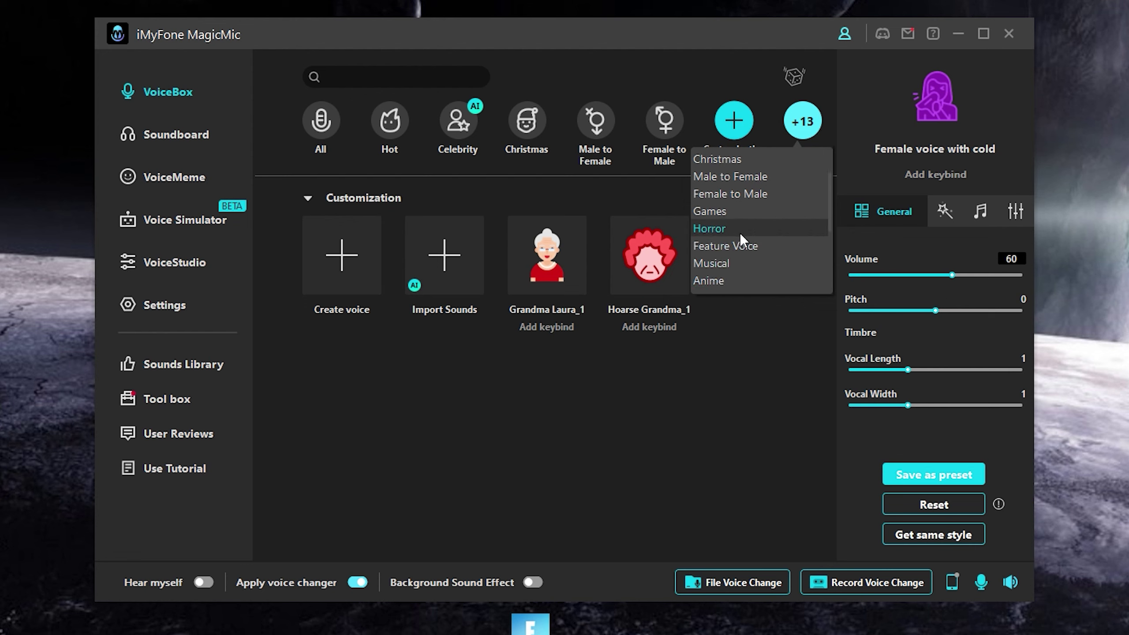
scroll(749, 254, "down", 2)
left_click(734, 194)
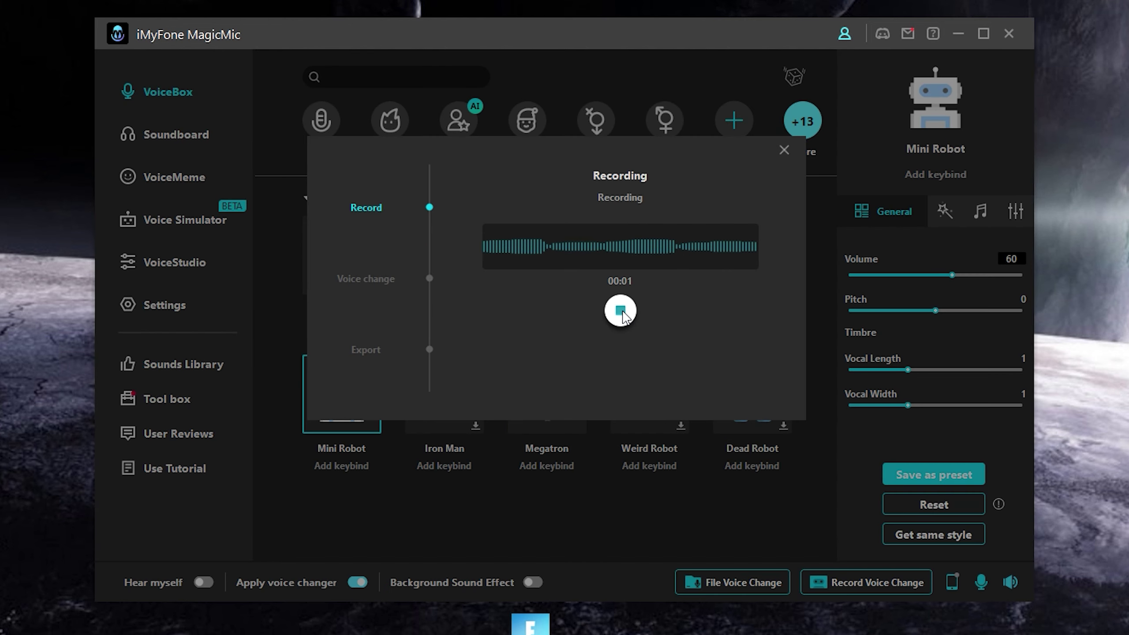
left_click(617, 308)
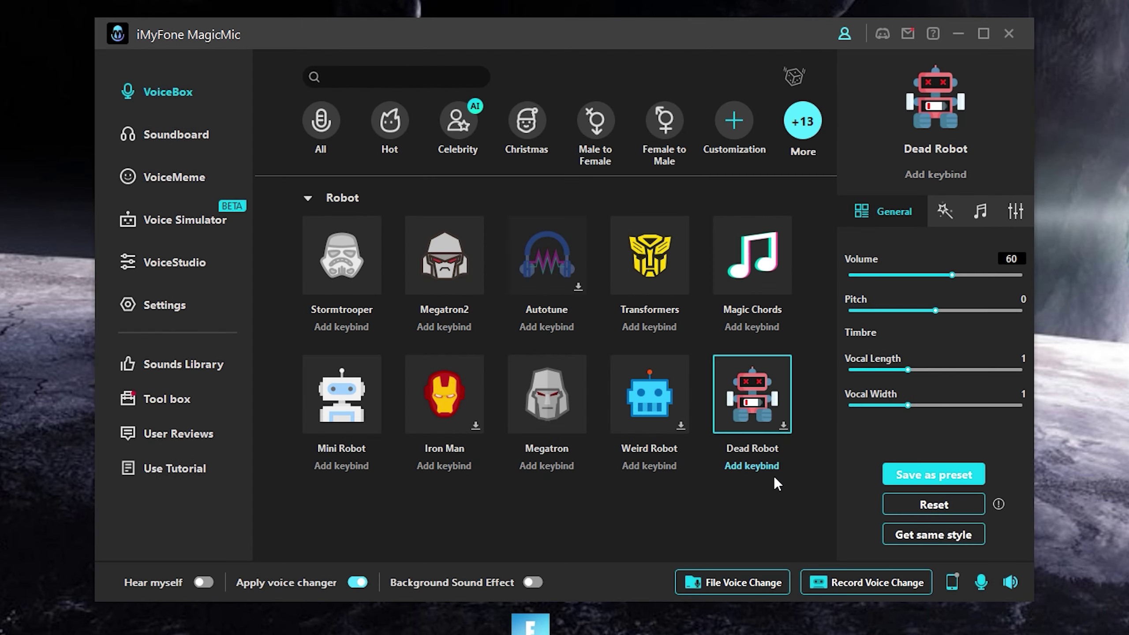
- Play the Mario scream sound effect from the Hot category of the soundboard
left_click(169, 143)
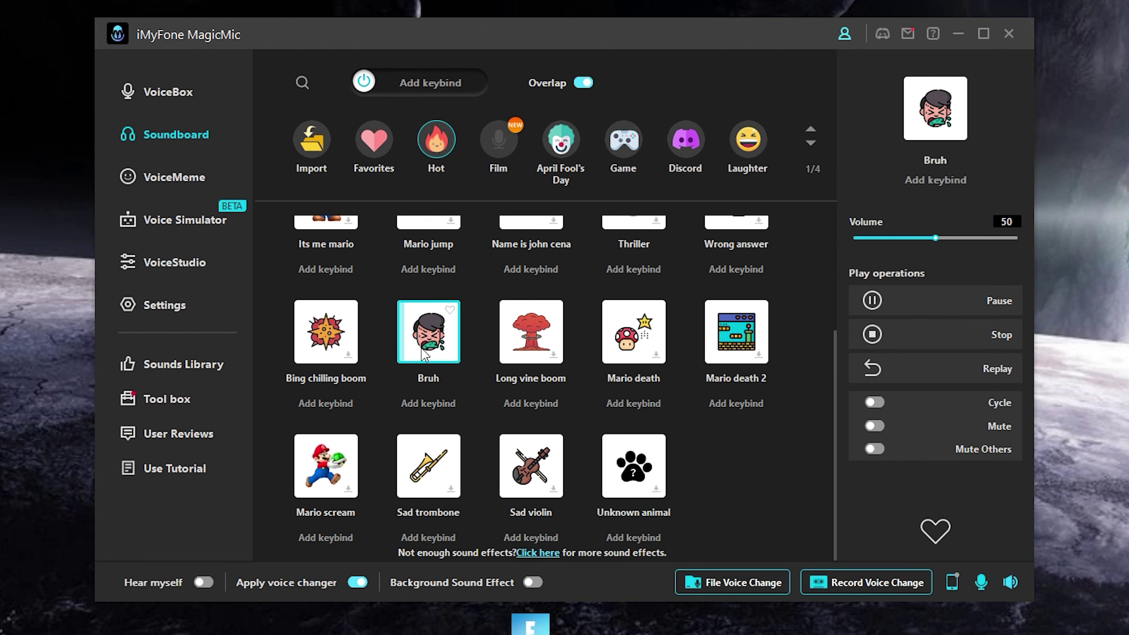
left_click(329, 482)
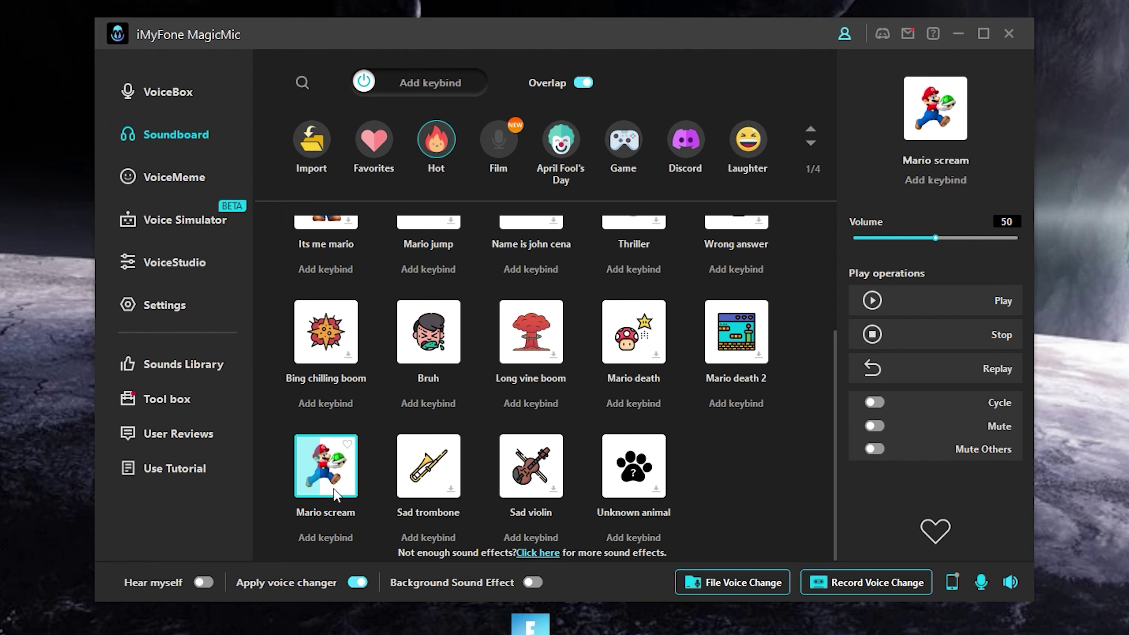
- Browse the sound effects in the soundboard's Game category and look at the VoiceMeme section
left_click(623, 143)
scroll(603, 286, "up", 2)
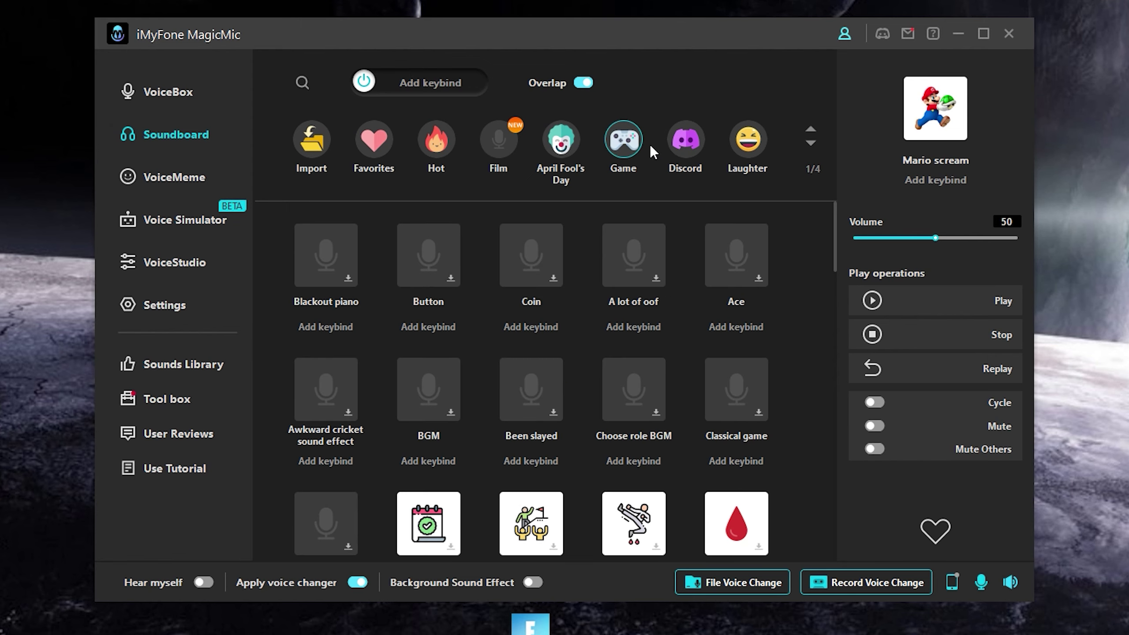
left_click(174, 177)
- Choose the Jackie Chan voice from the Performer group in Voice Simulator and bring up its recording screen
left_click(226, 222)
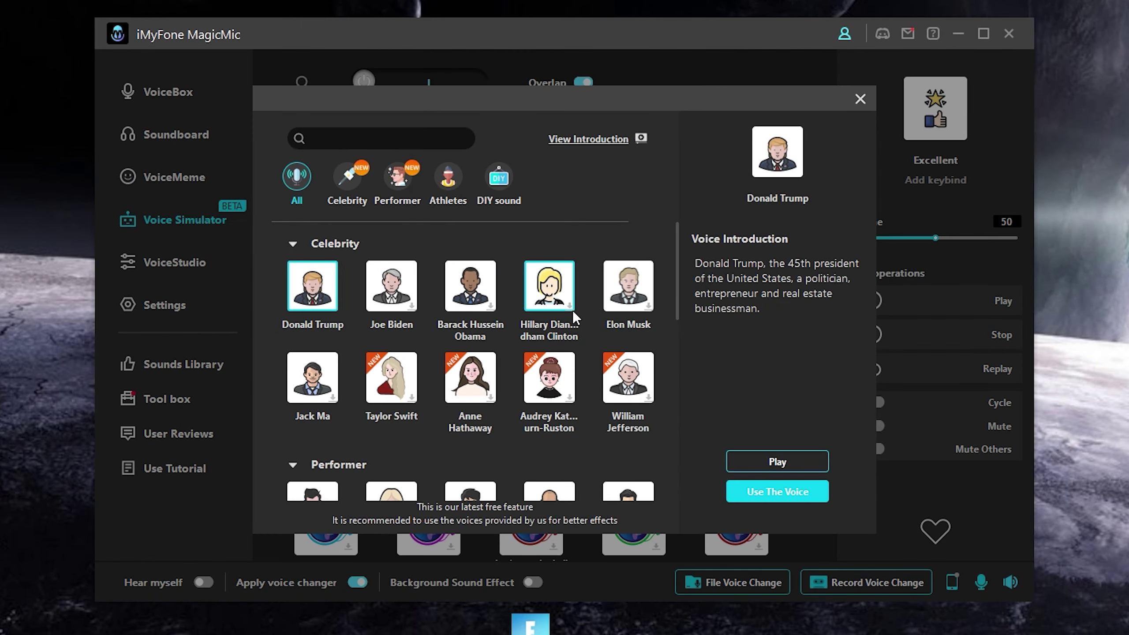
left_click_drag(677, 267, 679, 327)
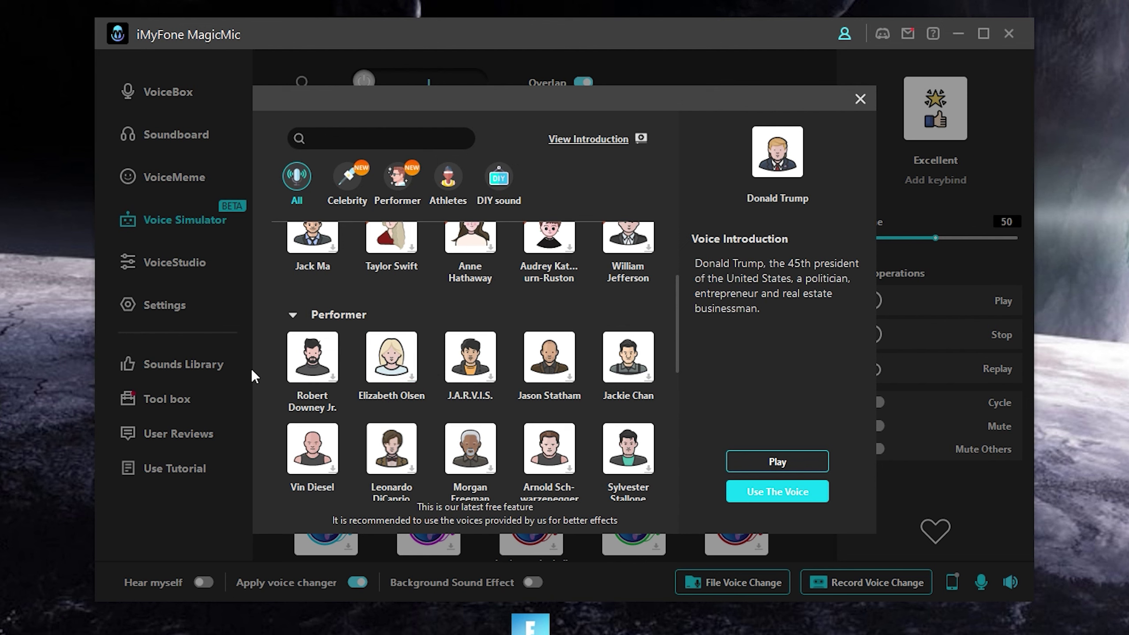
left_click(628, 356)
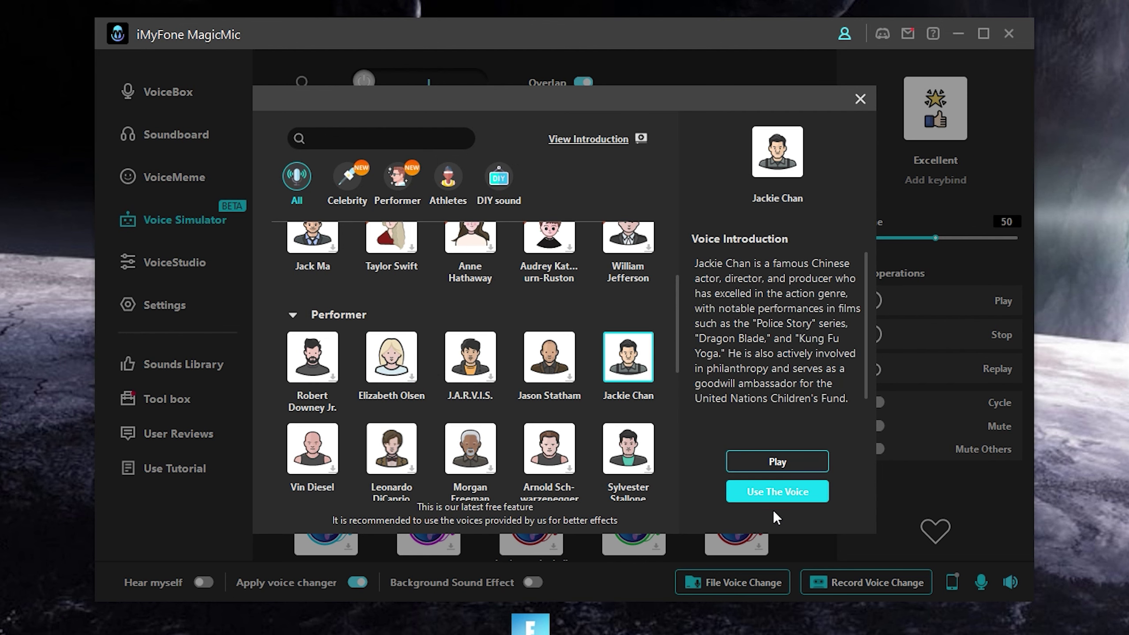
left_click(773, 493)
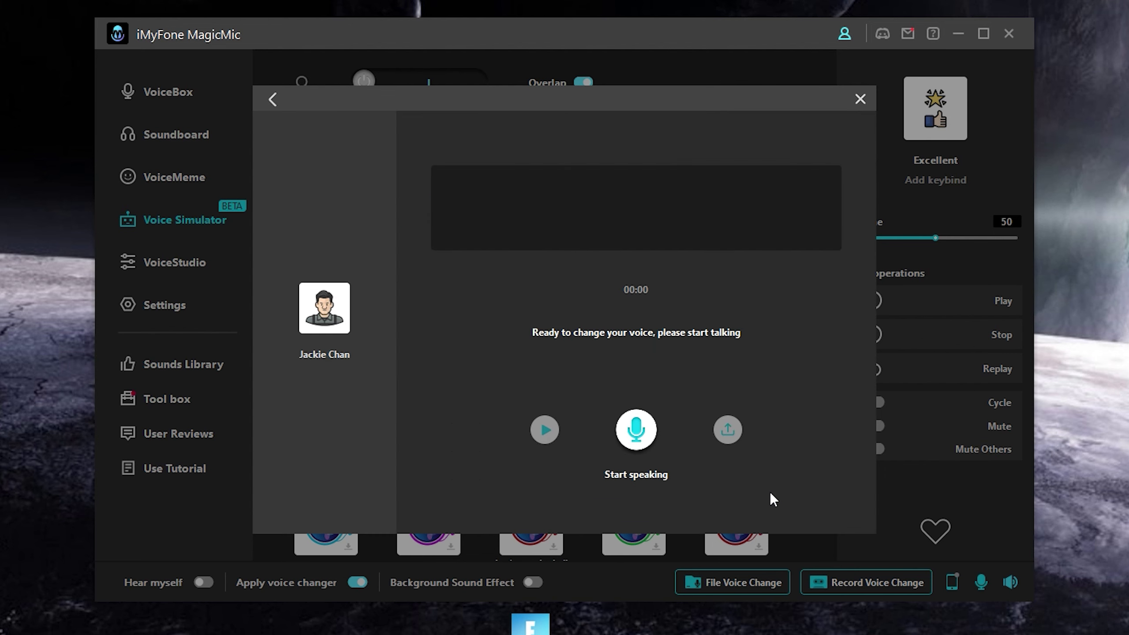
- Build a custom voice in VoiceStudio with the Equaliser, Echo, High Pass and Low Pass effects enabled, and save it
left_click(180, 272)
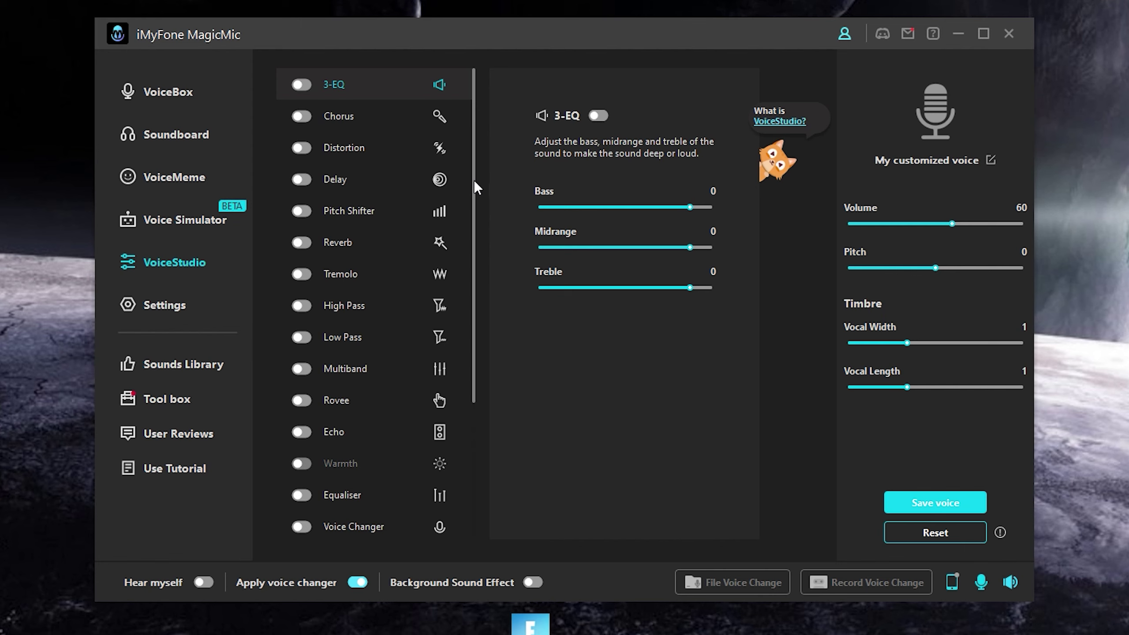
scroll(473, 180, "down", 2)
left_click(302, 387)
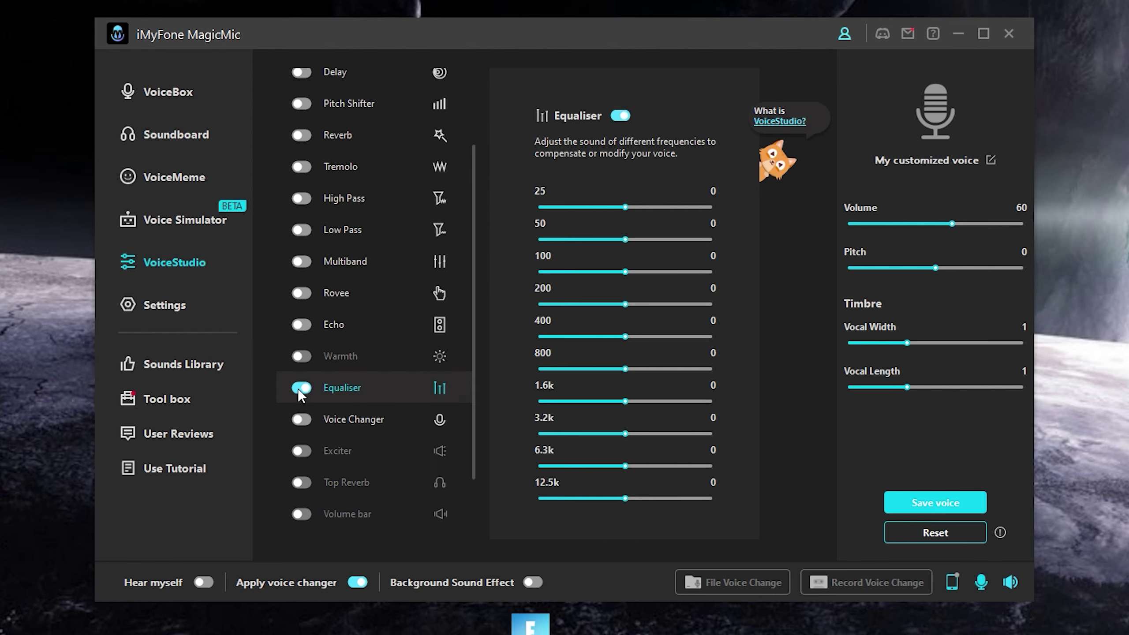
left_click(300, 325)
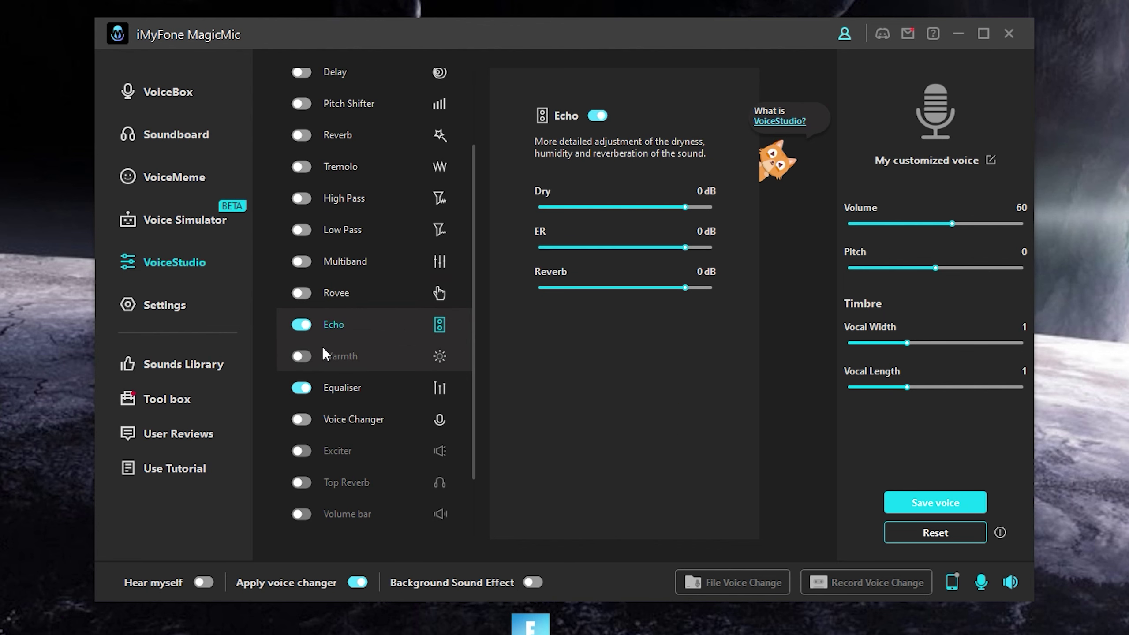
scroll(324, 349, "up", 2)
left_click(301, 305)
left_click(301, 337)
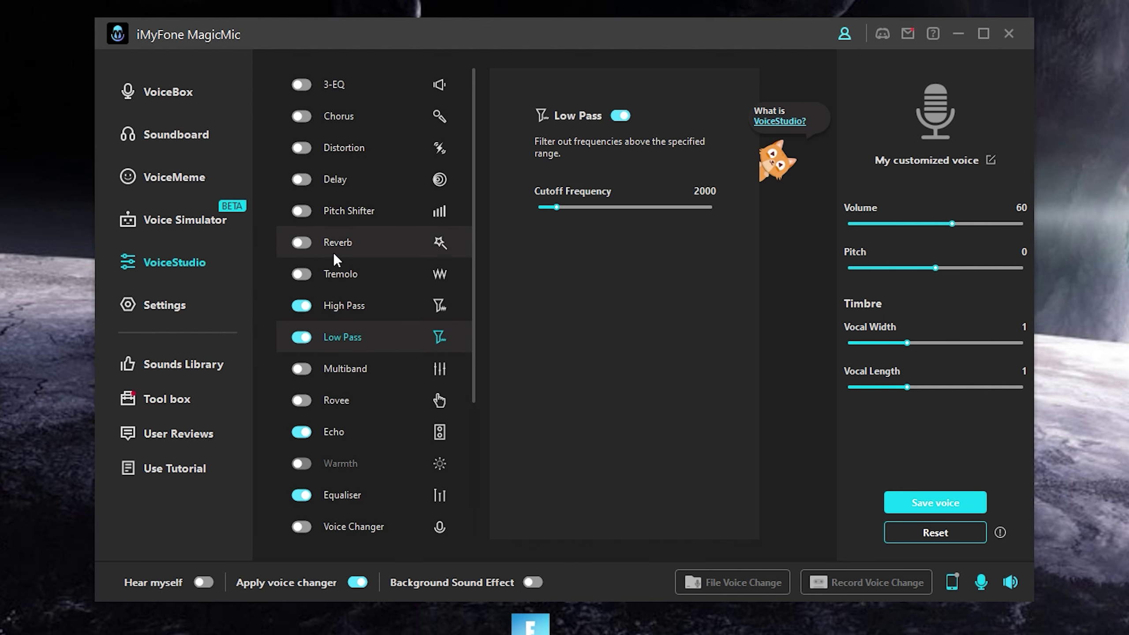
scroll(334, 255, "down", 3)
left_click(302, 355)
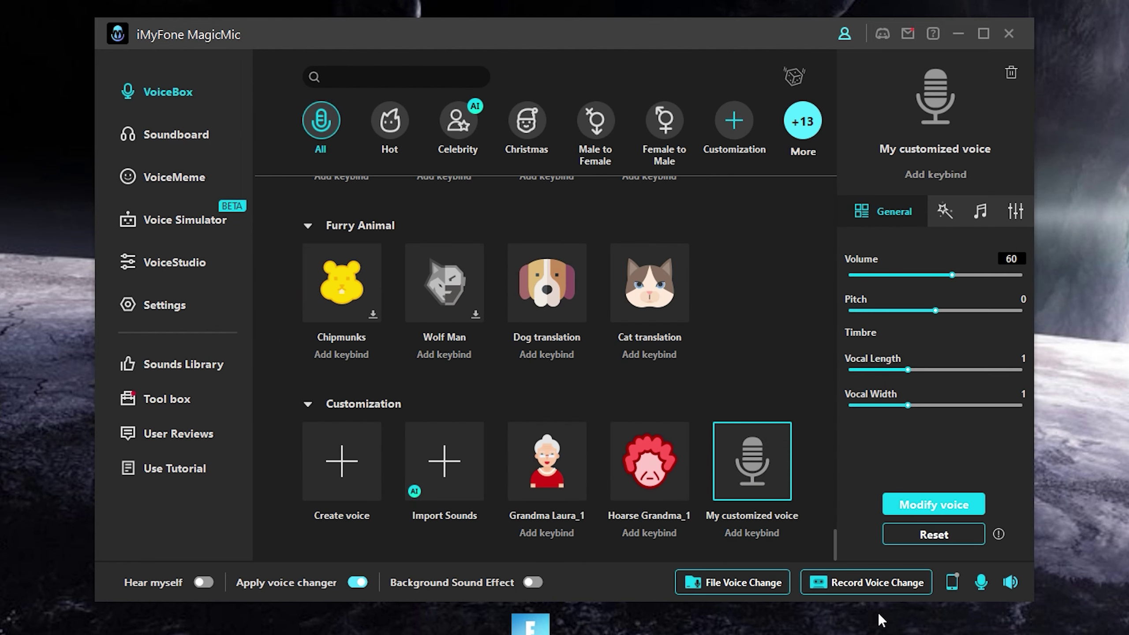
- Record a short test clip with My customized voice, closing it without exporting
left_click(867, 583)
left_click(621, 313)
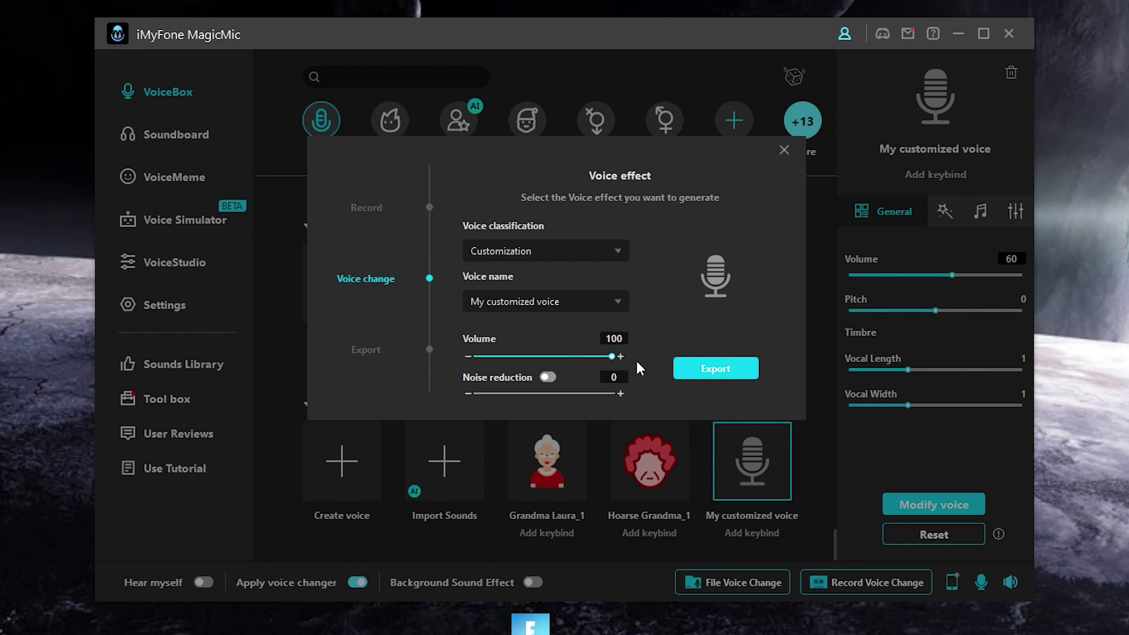
left_click(784, 150)
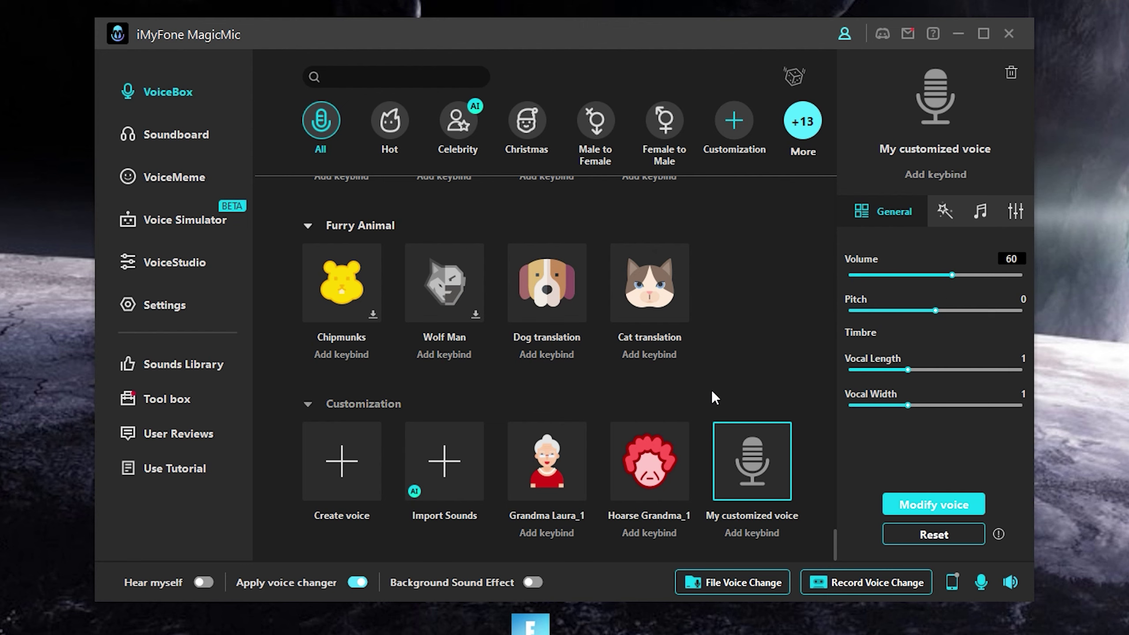
- Browse the popular sounds in the Sounds Library and play the Summoning-Charm sound
left_click(200, 366)
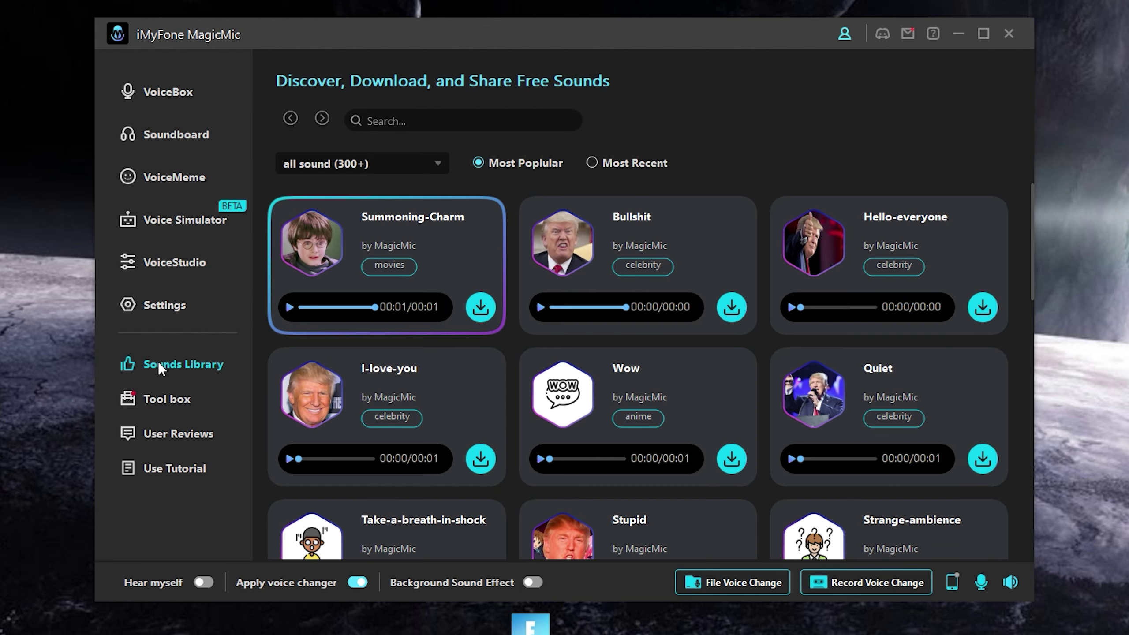
scroll(544, 448, "down", 3)
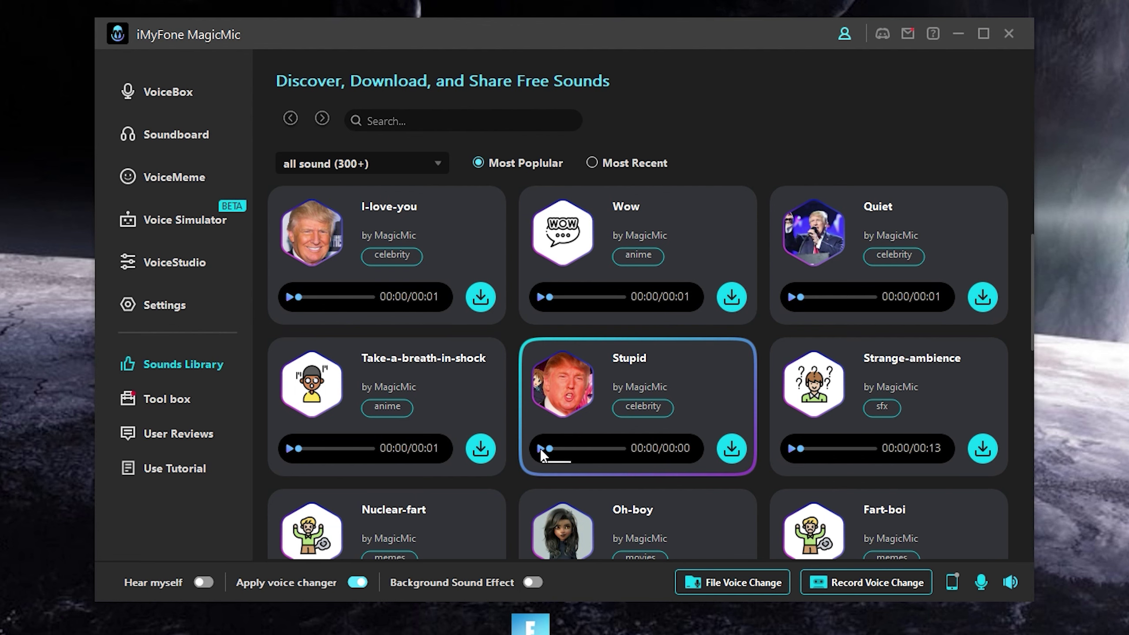
scroll(531, 455, "up", 3)
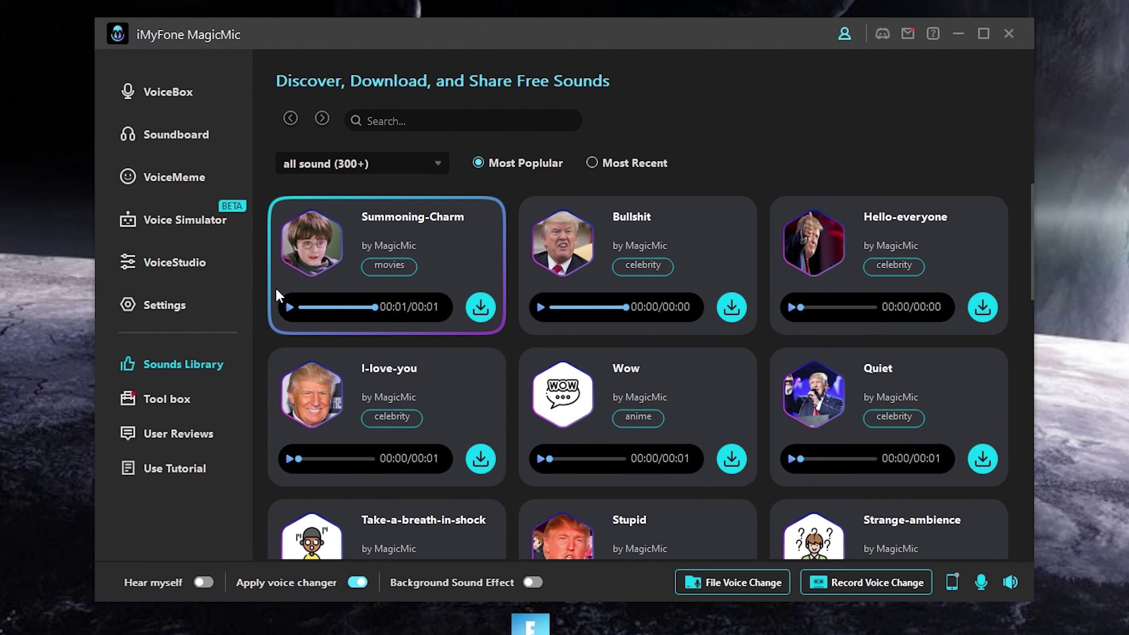
left_click(289, 307)
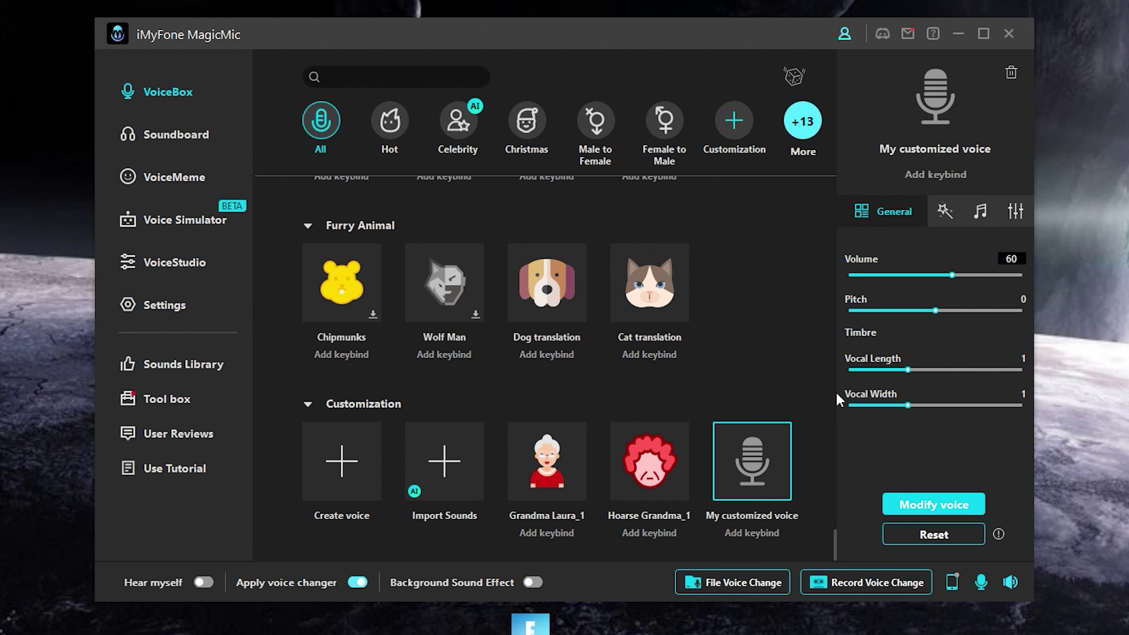
- Check the Voice Changer Virtual Audio Device entries among the Windows playback and recording devices
scroll(525, 356, "down", 4)
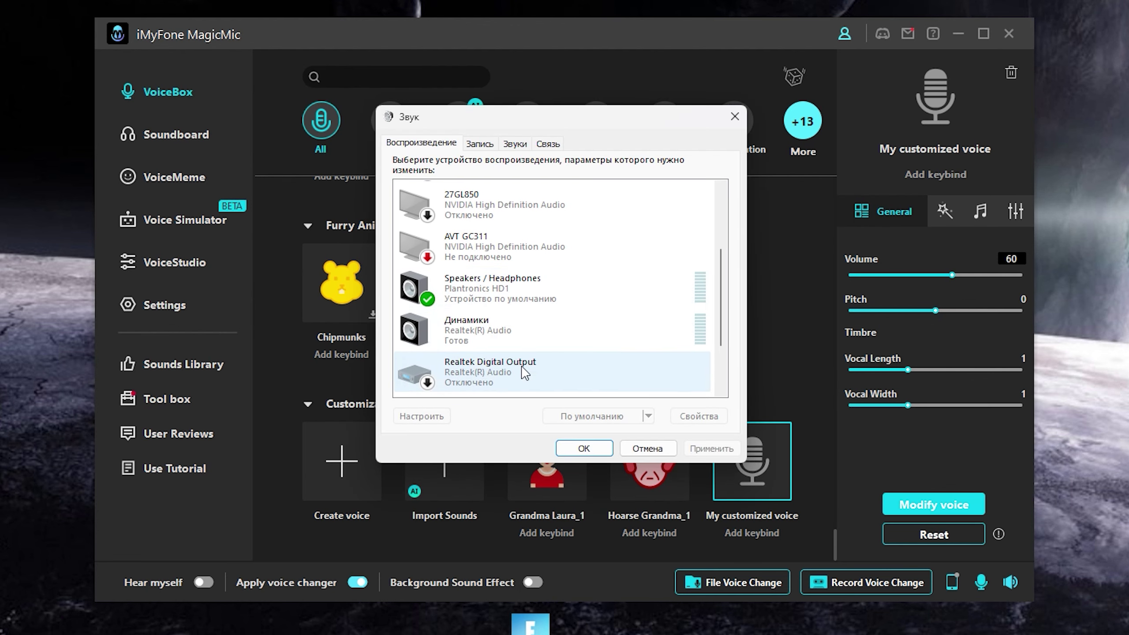
scroll(525, 373, "down", 2)
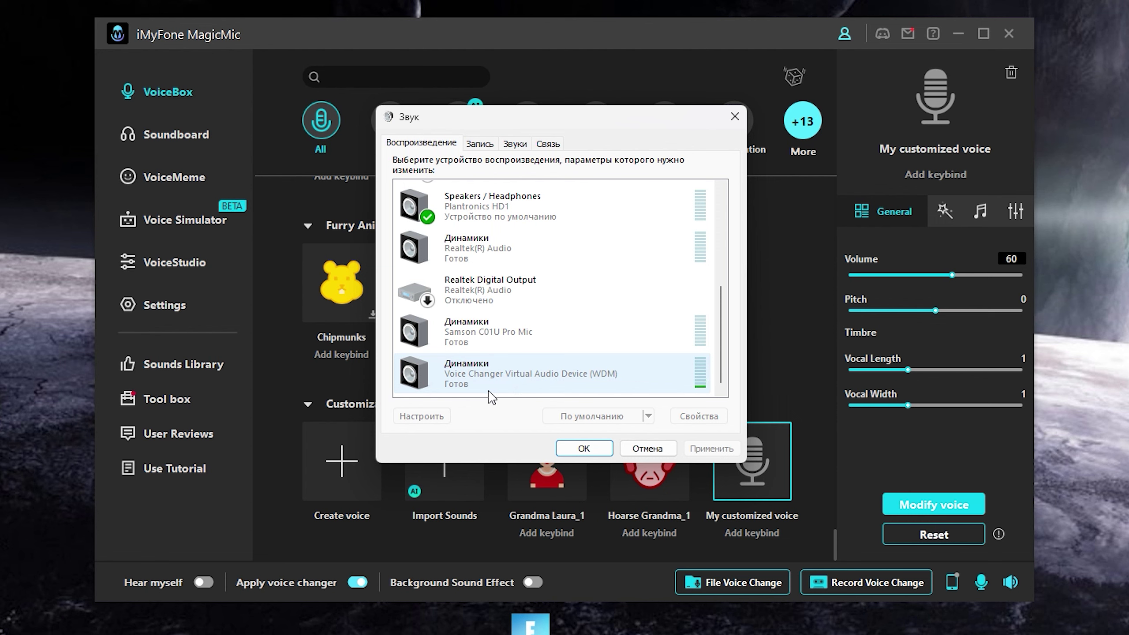
left_click(488, 386)
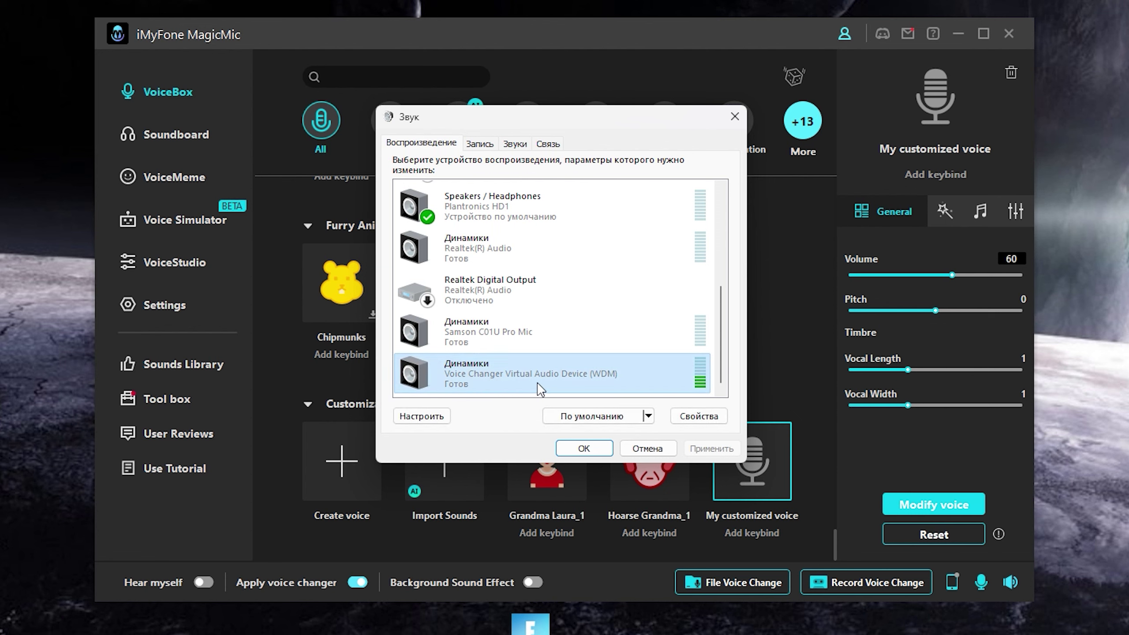
left_click(480, 144)
left_click(489, 374)
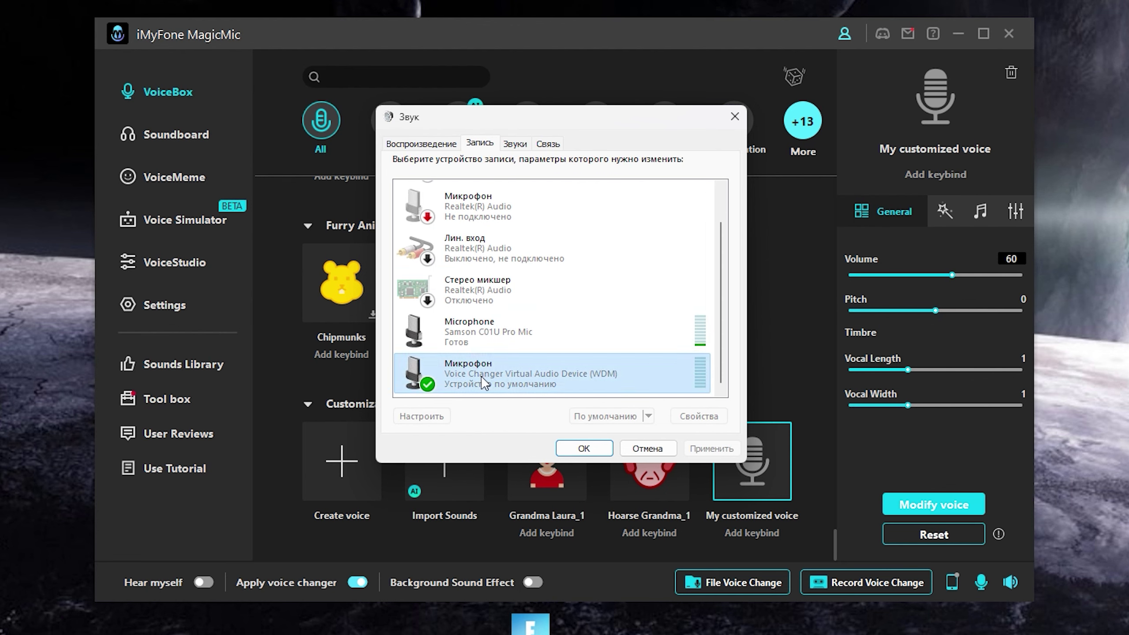
left_click(416, 143)
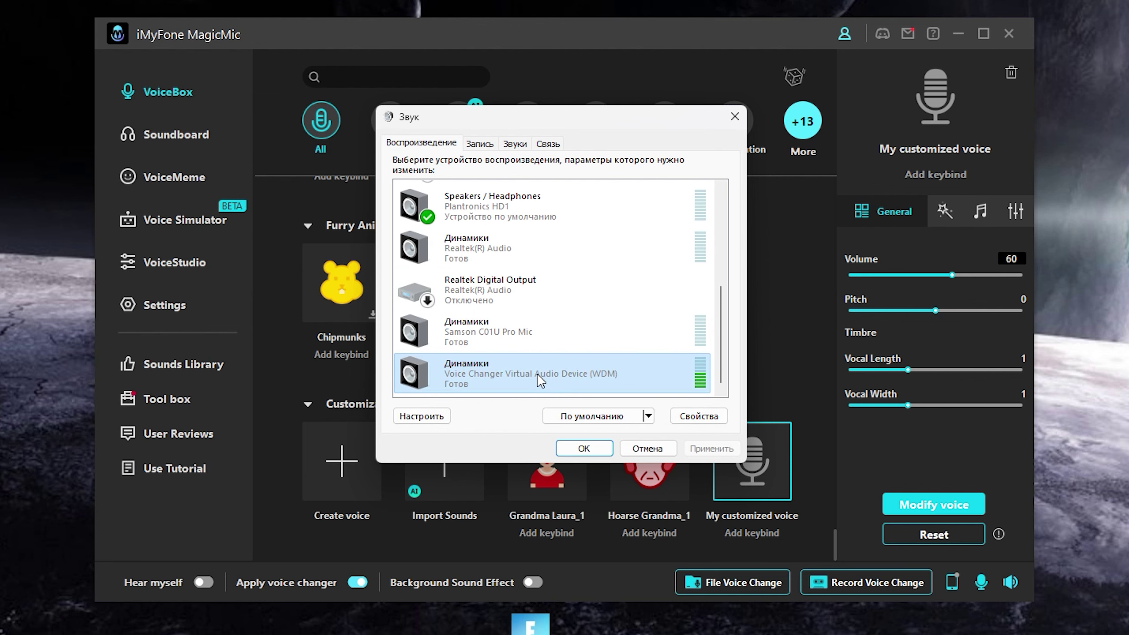
left_click(577, 449)
- Select the Samson C01U microphone as the input device in MagicMic's device settings
left_click(164, 306)
left_click(430, 148)
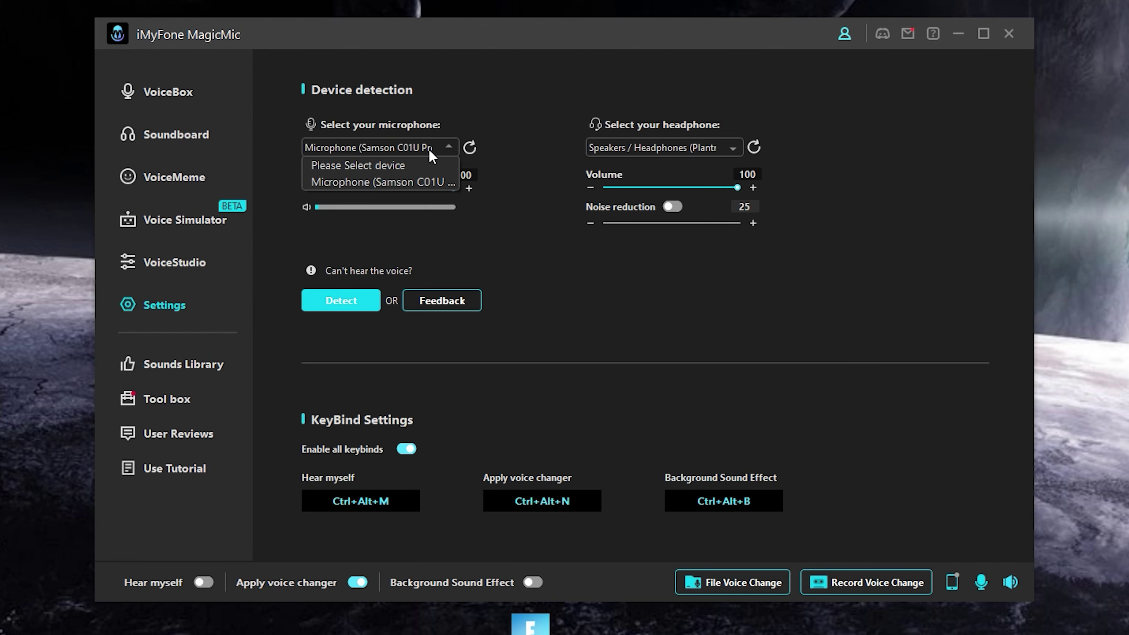
left_click(391, 180)
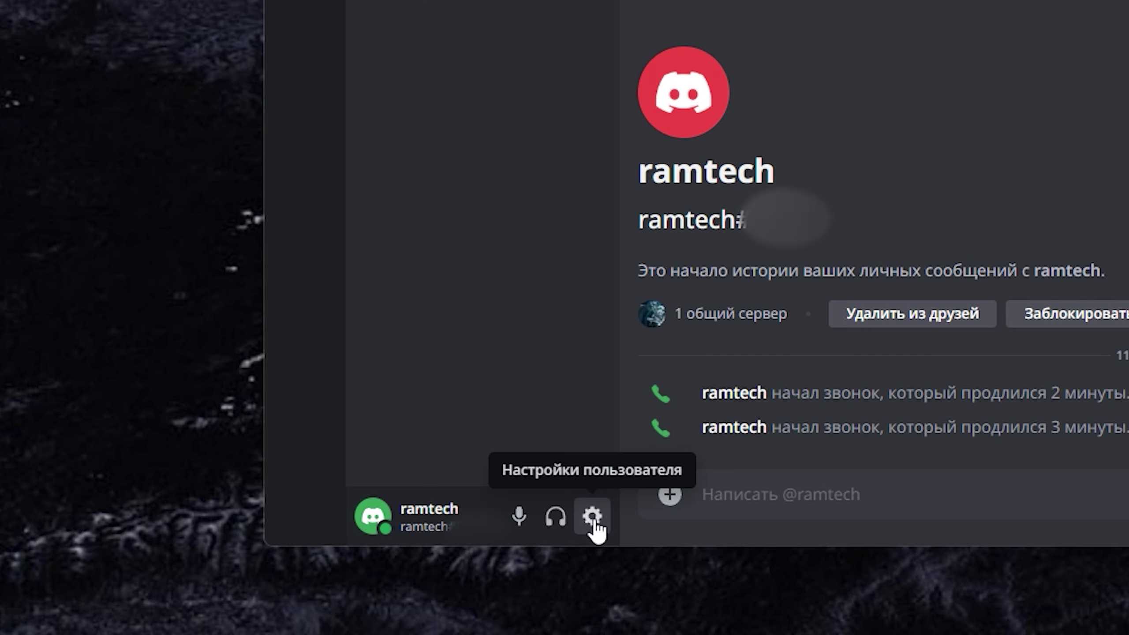
- Switch to Discord, use the Voice Changer Virtual microphone as its voice input device, and select the Grandma Laura_1 voice in MagicMic
left_click(592, 518)
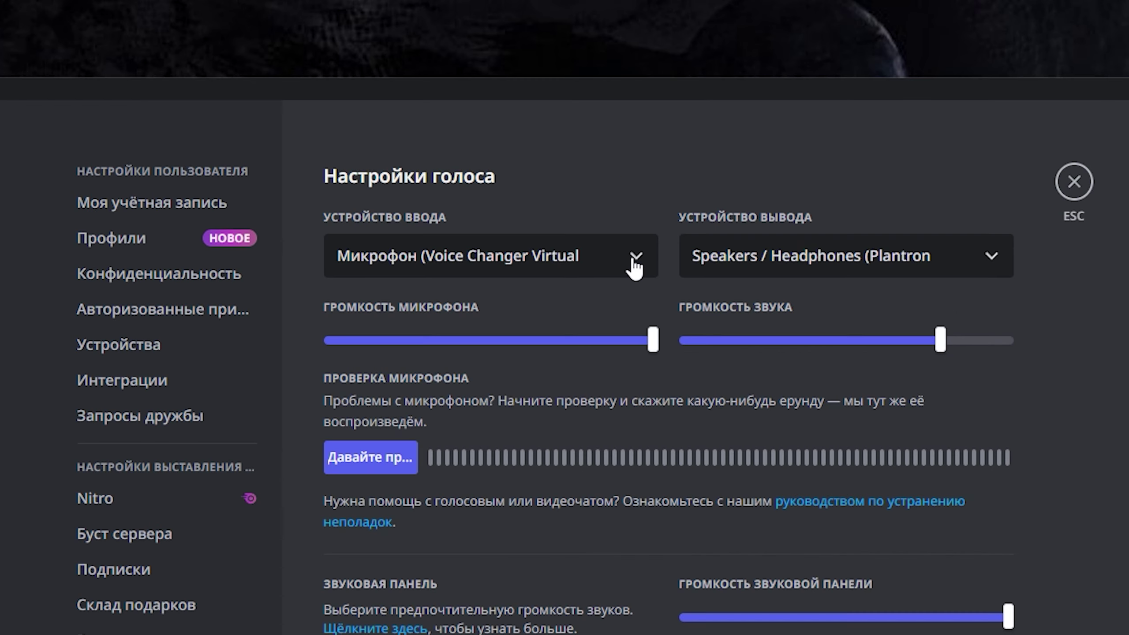
left_click(511, 257)
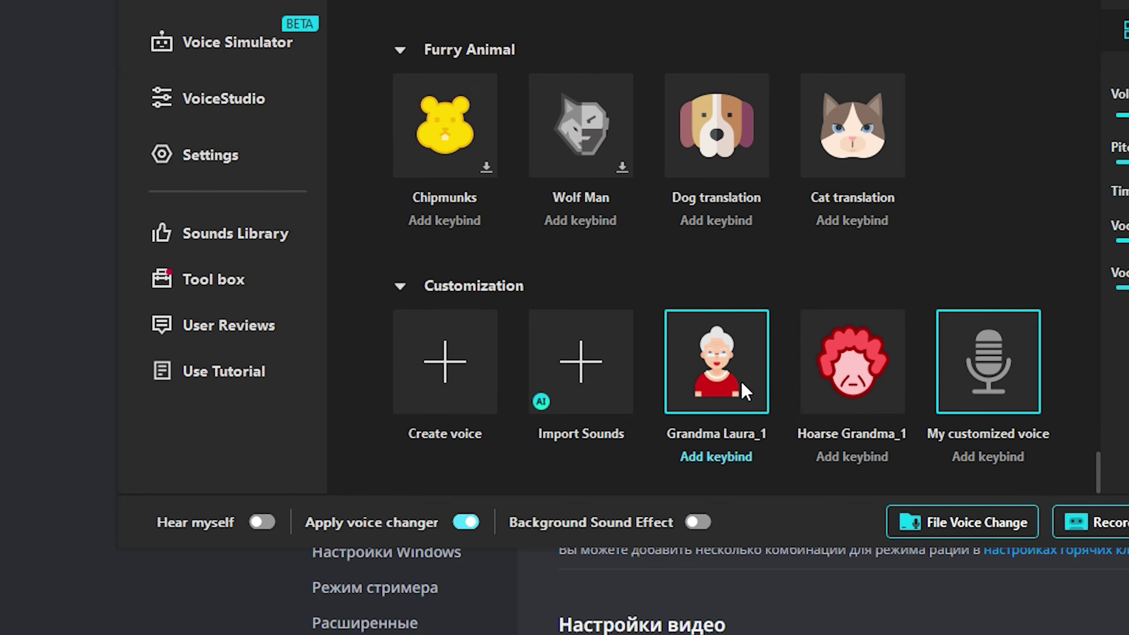
left_click(730, 367)
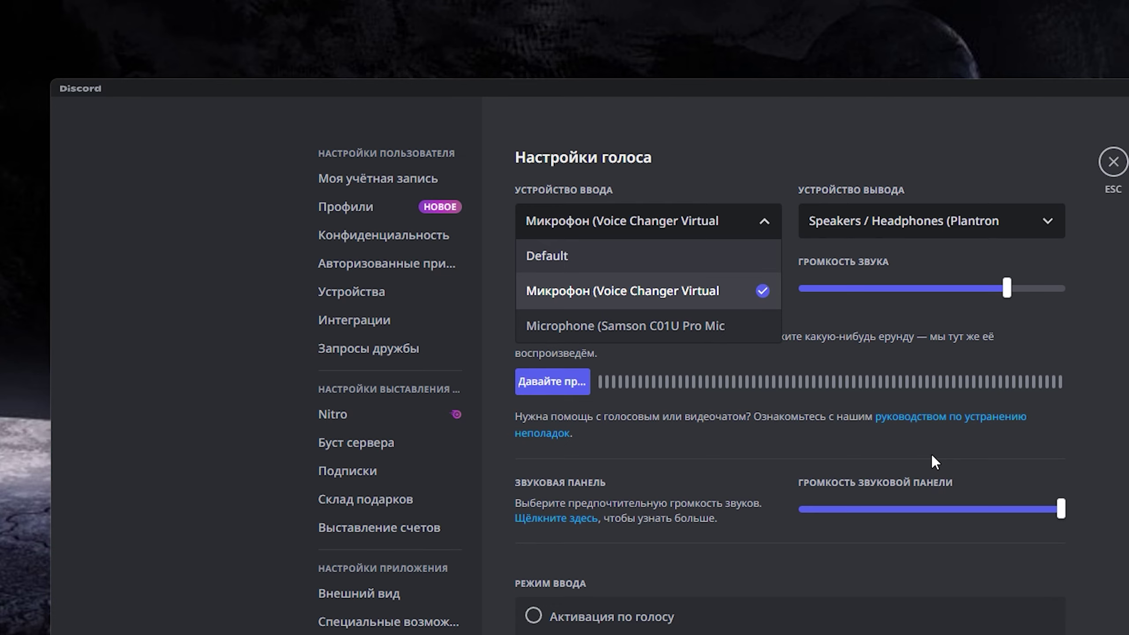
left_click(932, 456)
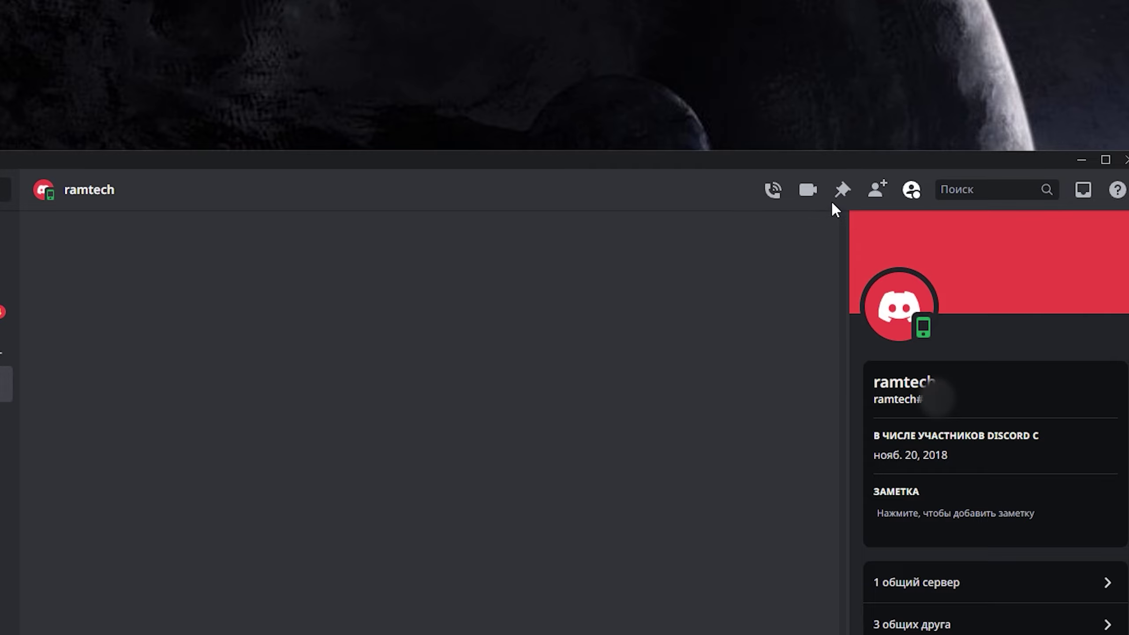
- Start a Discord voice call with the friend from the open direct message chat
left_click(772, 190)
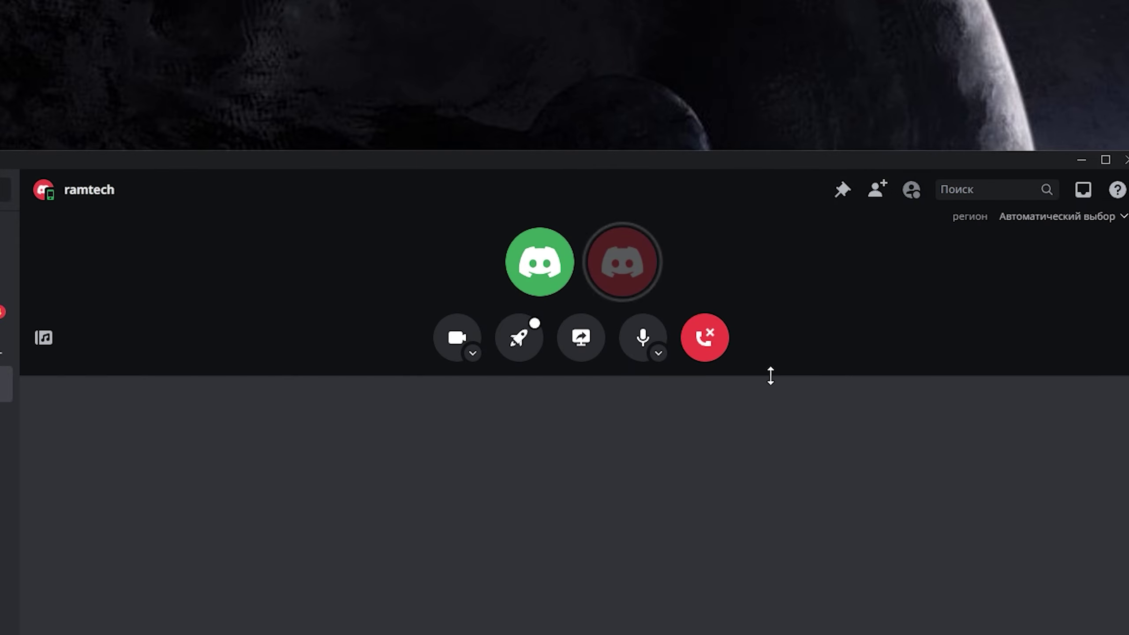